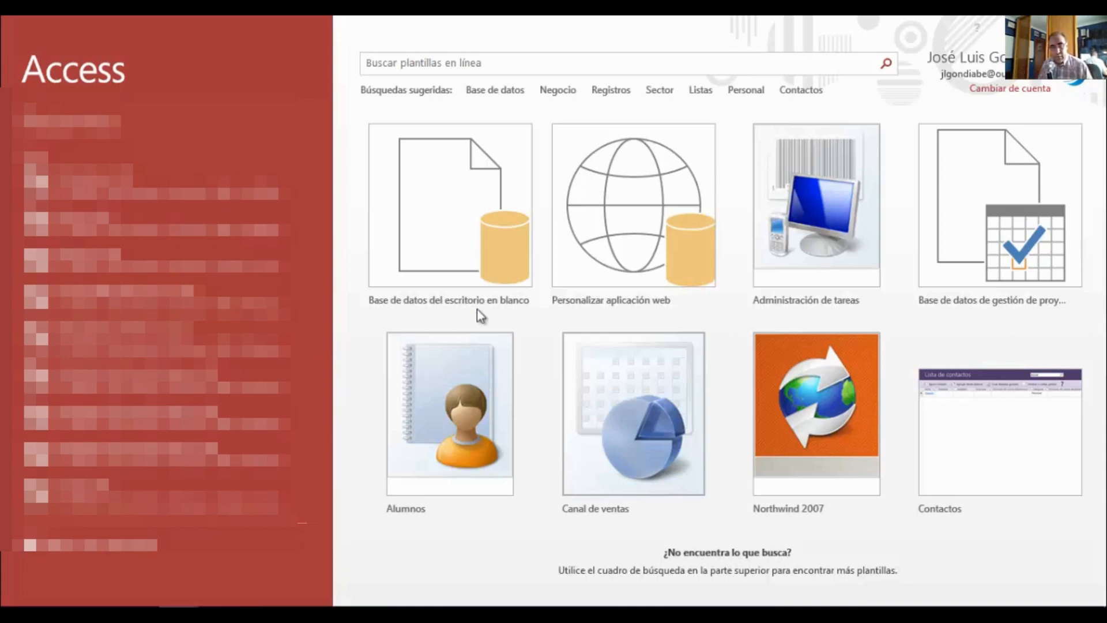
Step: Start a new blank desktop database and name its file BBDDCV.accdb
click(458, 217)
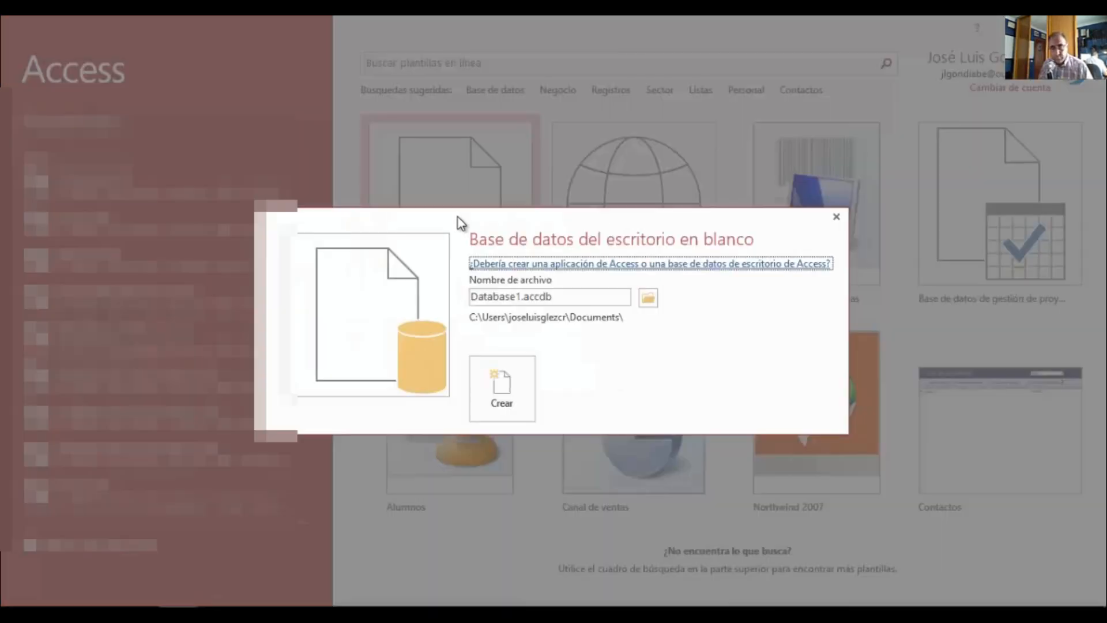
click(516, 291)
drag(524, 293, 450, 298)
click(483, 295)
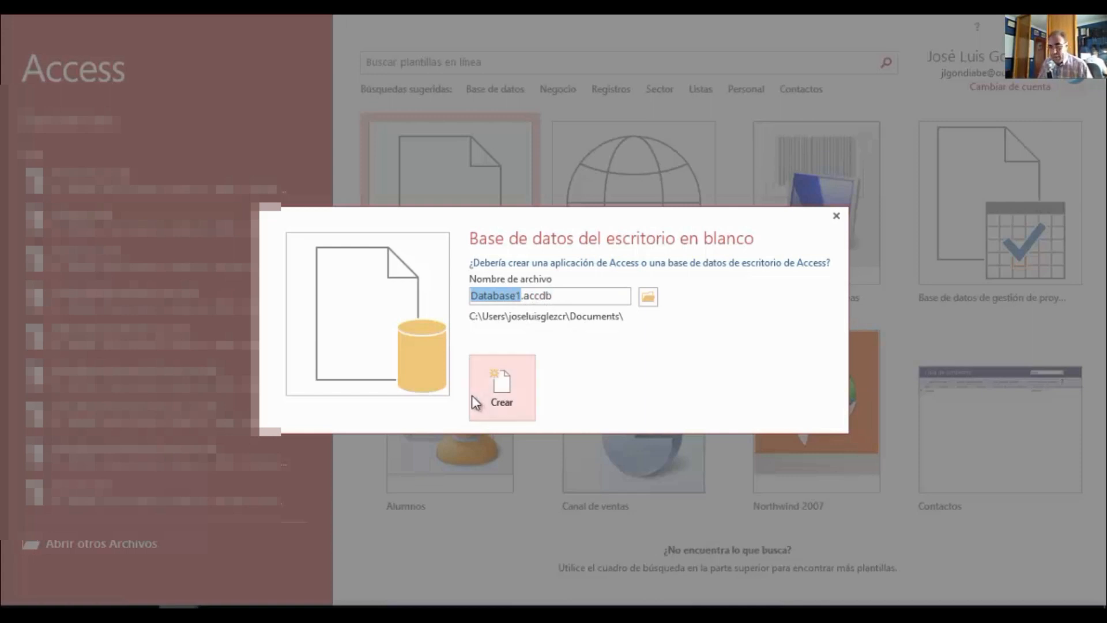
text(BBDD)
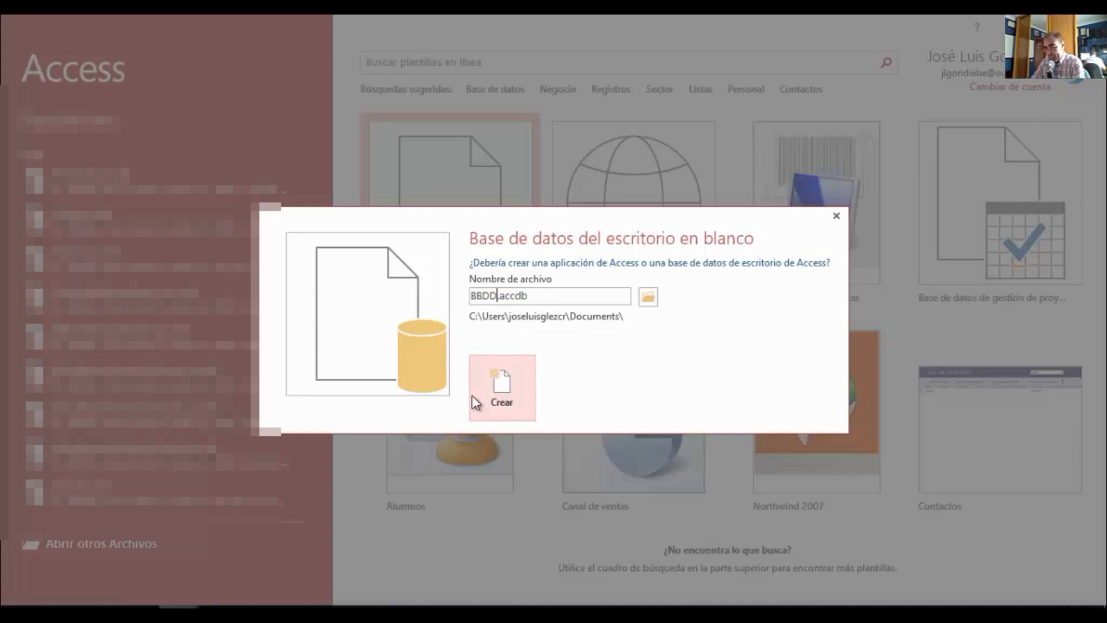
text(CV)
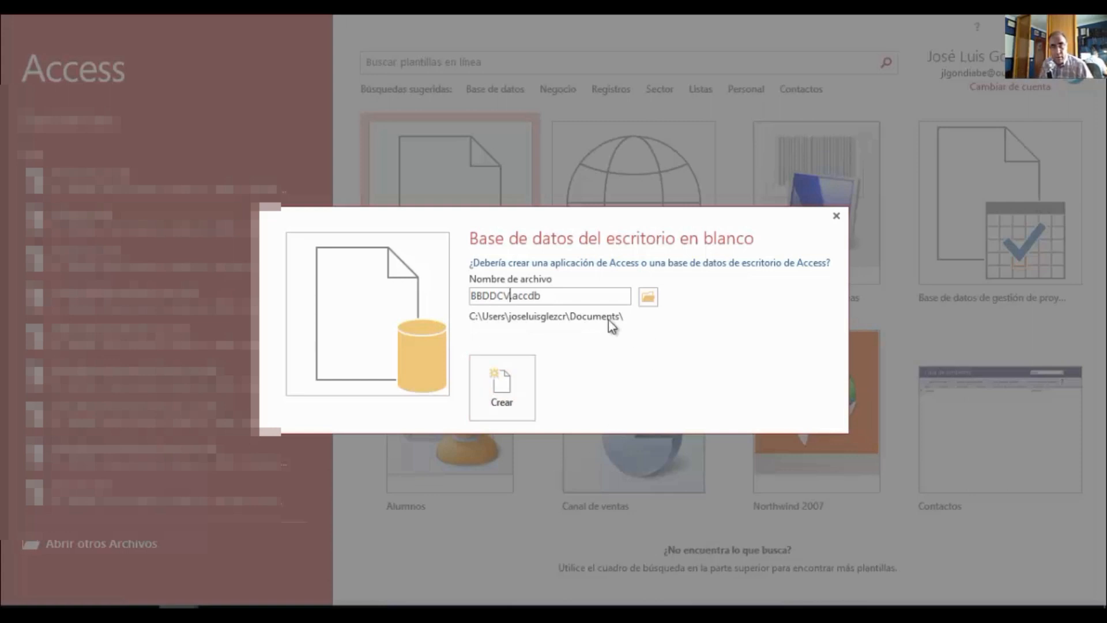
Step: Choose the Desktop folder as the file's location and create the database
click(646, 299)
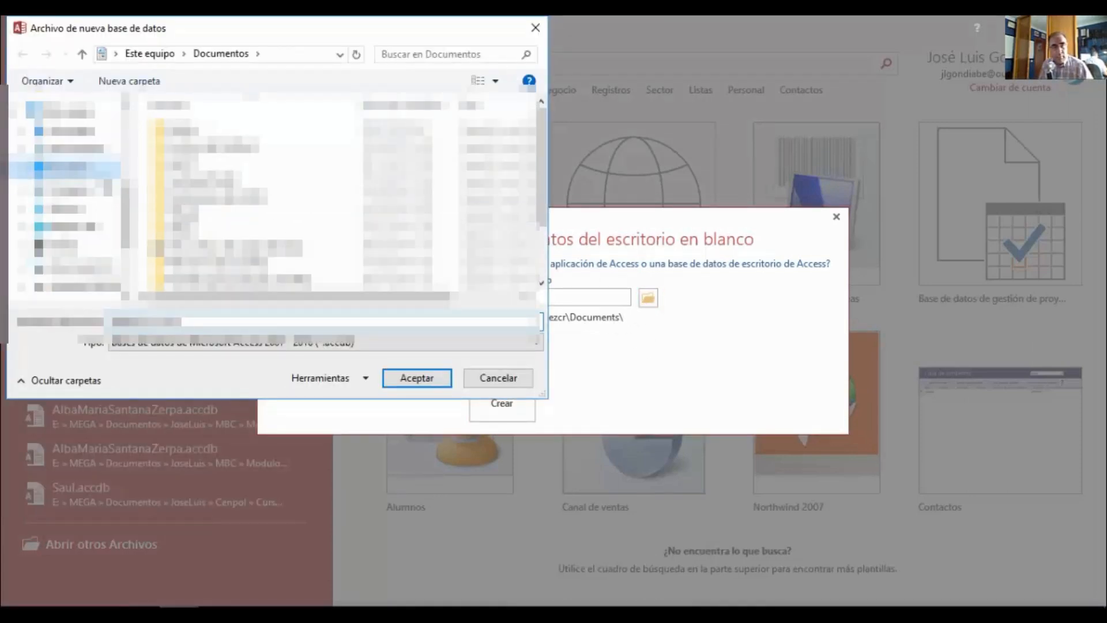
click(63, 166)
click(407, 378)
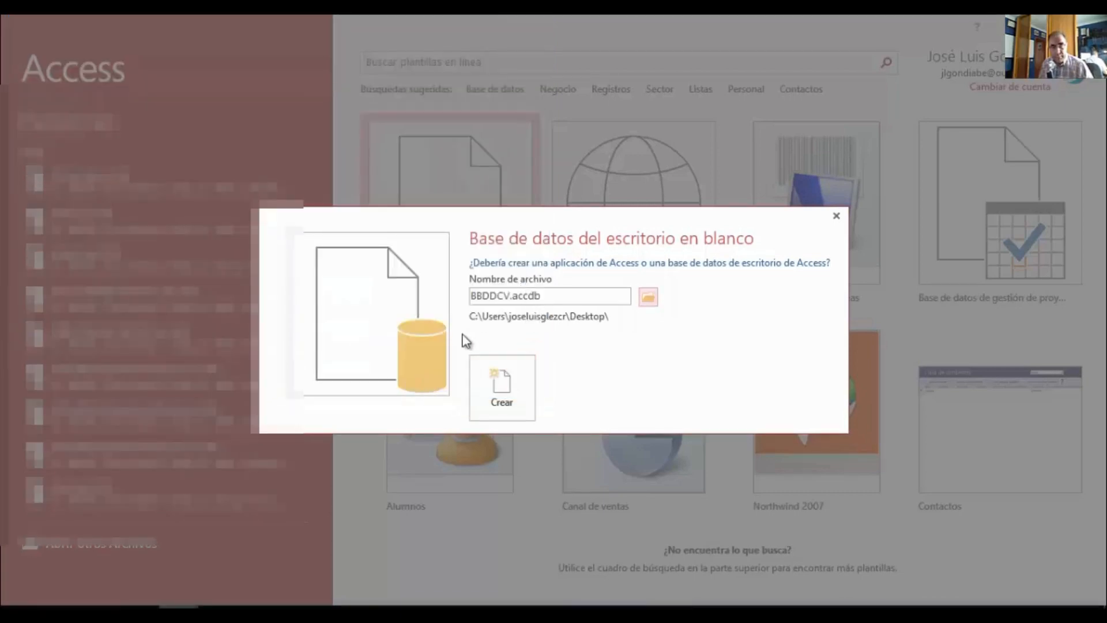
click(503, 385)
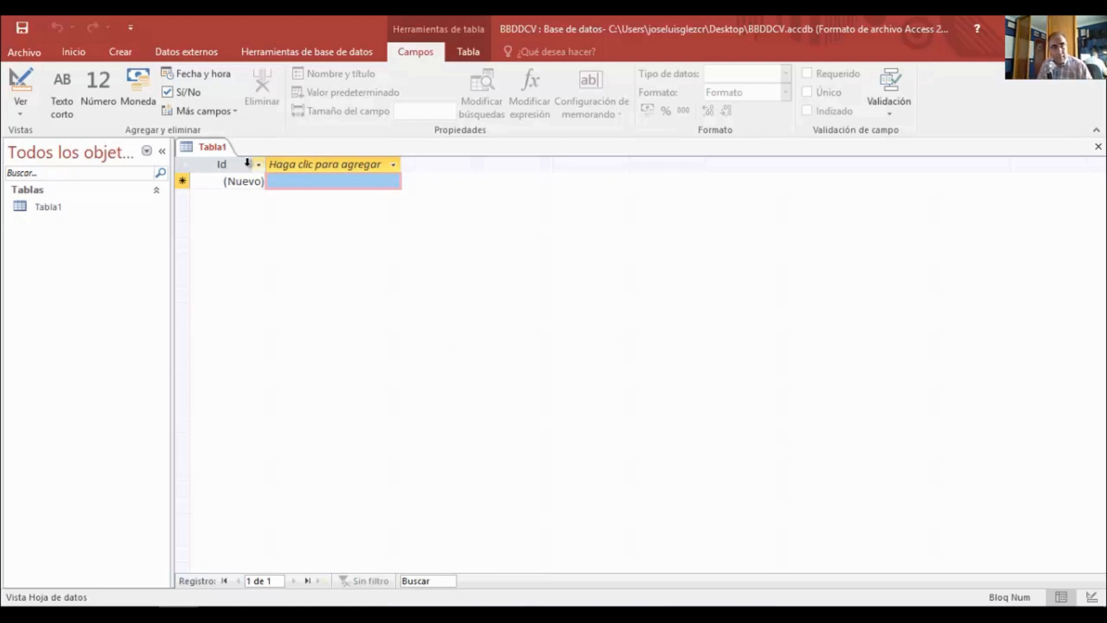
Step: Switch the new table to Design view, saving it under the name CANDIDATOS
right_click(216, 149)
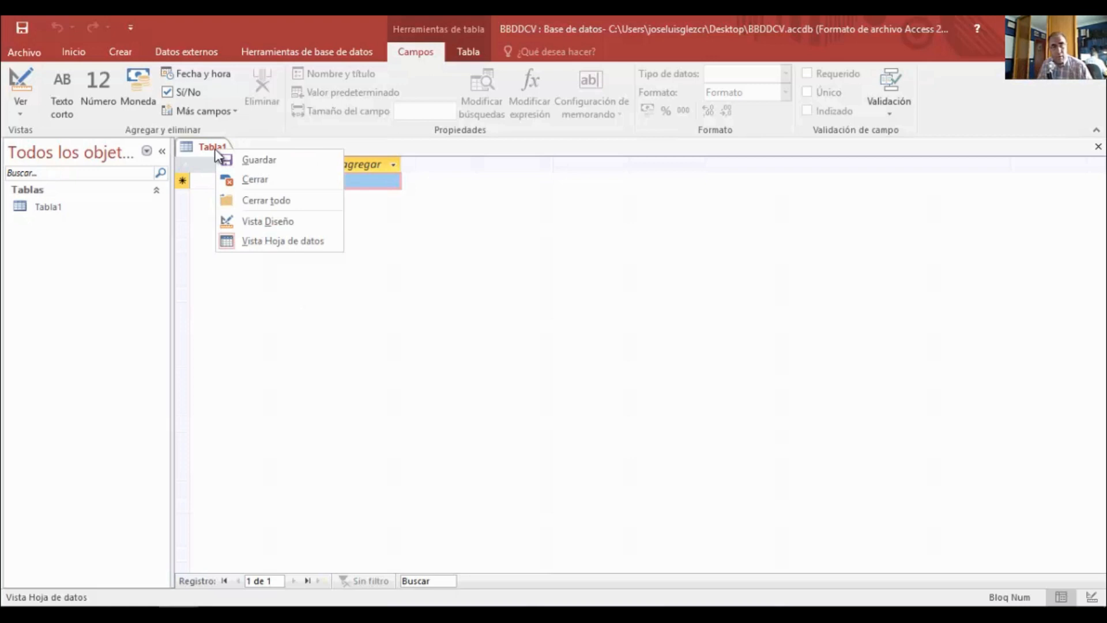
click(259, 222)
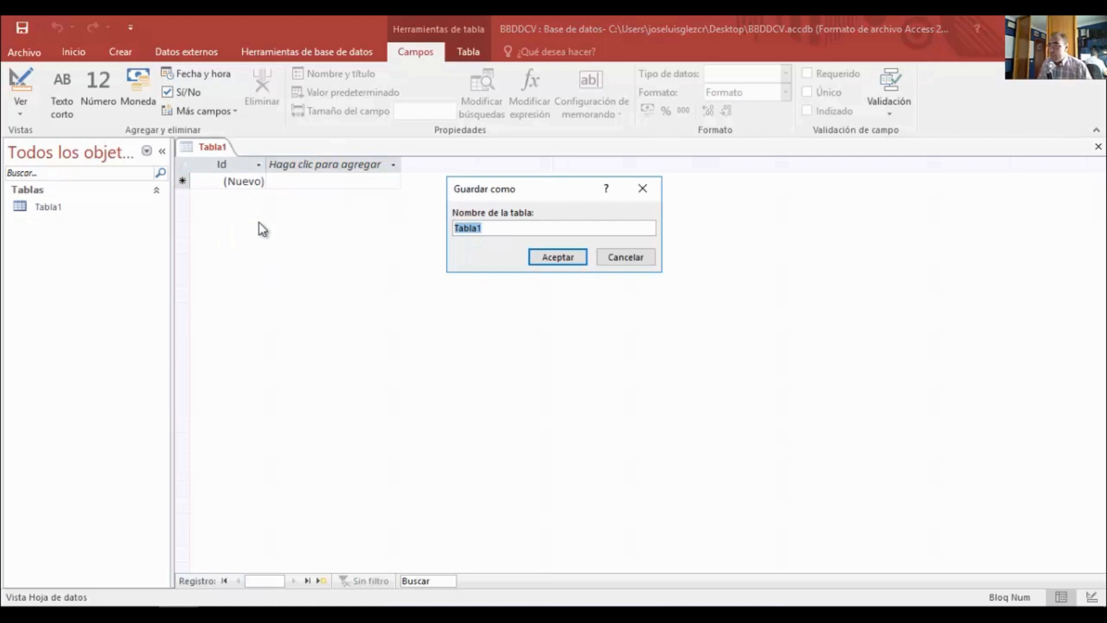
text(ANDIDATODS)
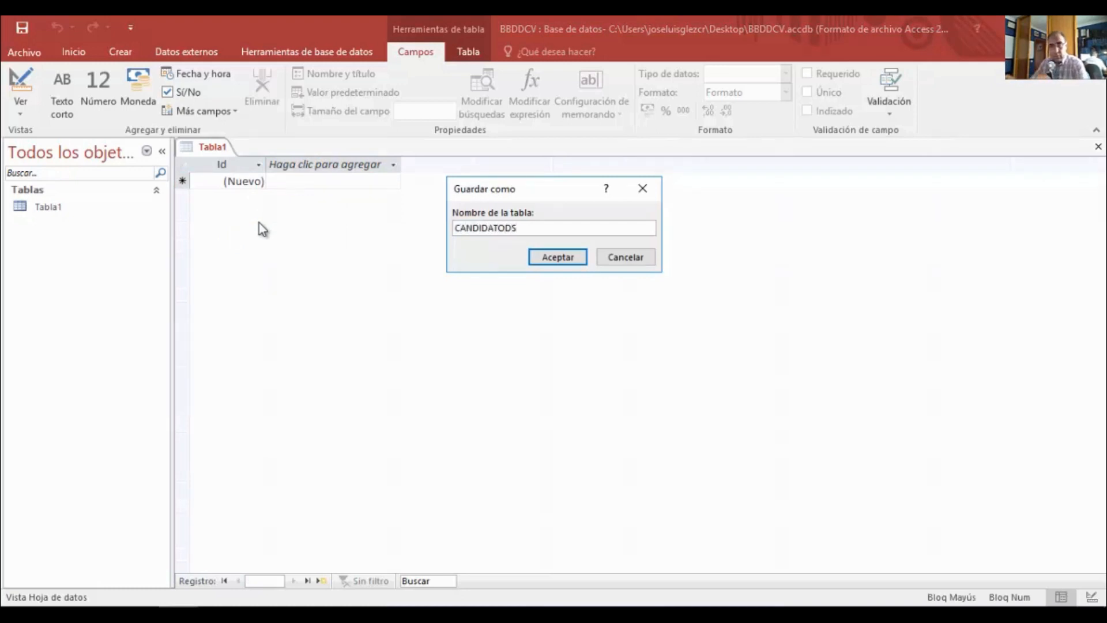
key(BackSpace)
key(BackSpace)
text(S)
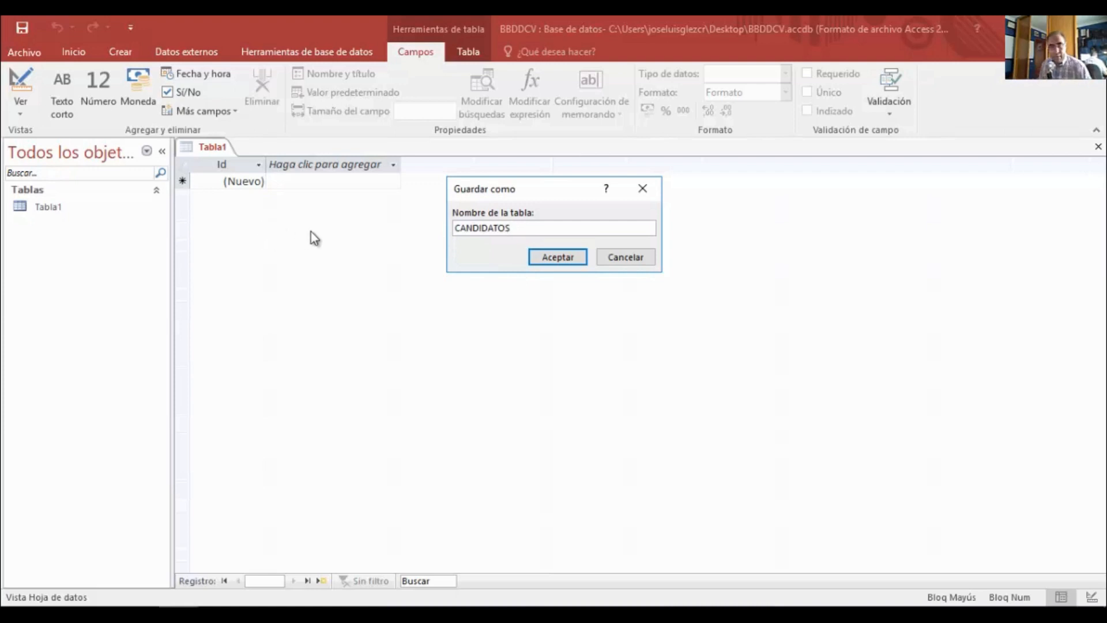
click(539, 261)
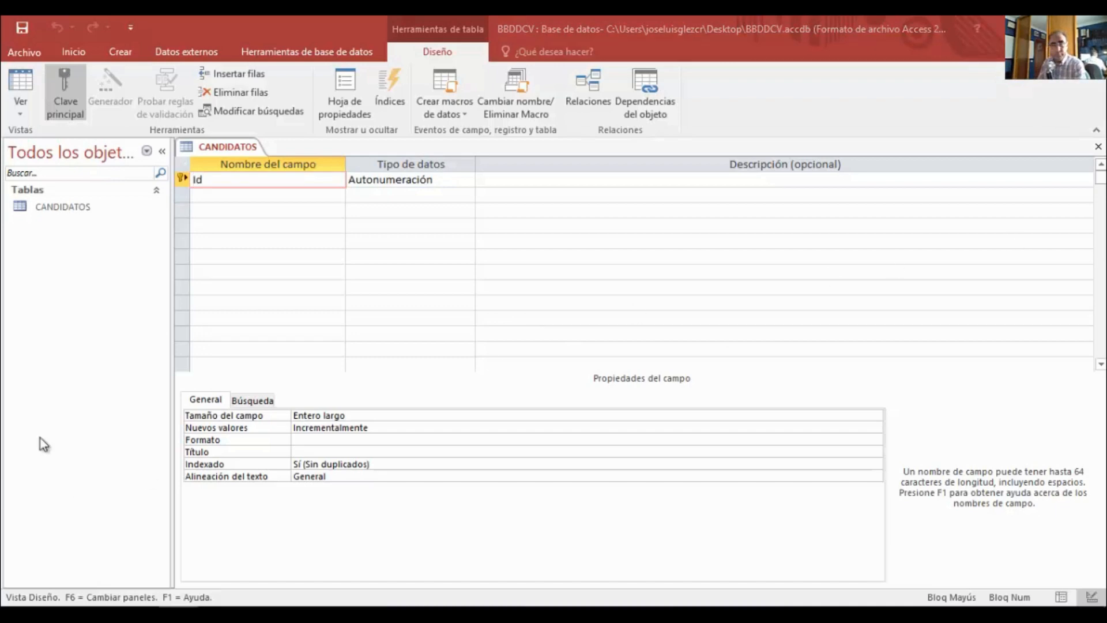
Step: Rename the Id field of the CANDIDATOS table as "Codigo de candidato"
click(204, 182)
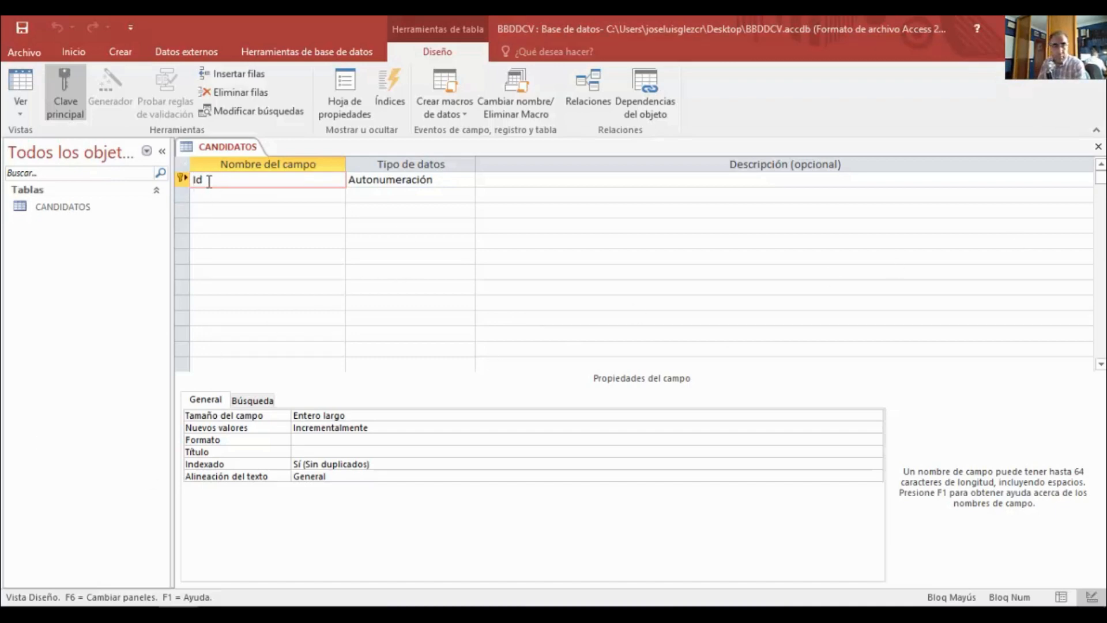
drag(209, 181, 173, 180)
text(Codigo de candidato)
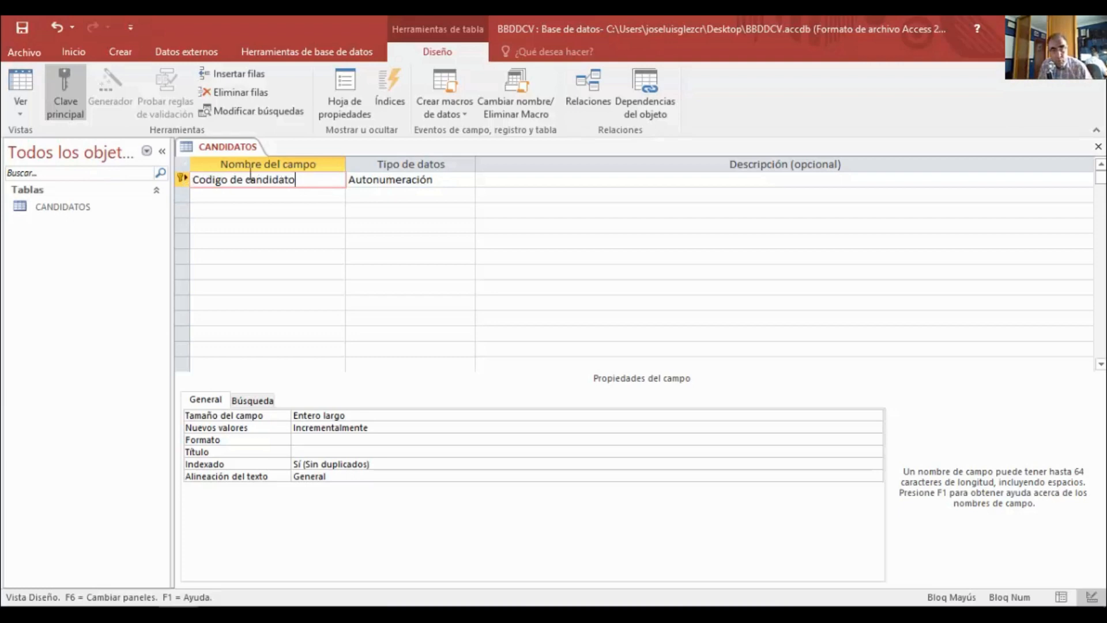
Step: Set the title property of the Codigo de candidato field to "Código de candidato", with the accent
drag(308, 174, 165, 180)
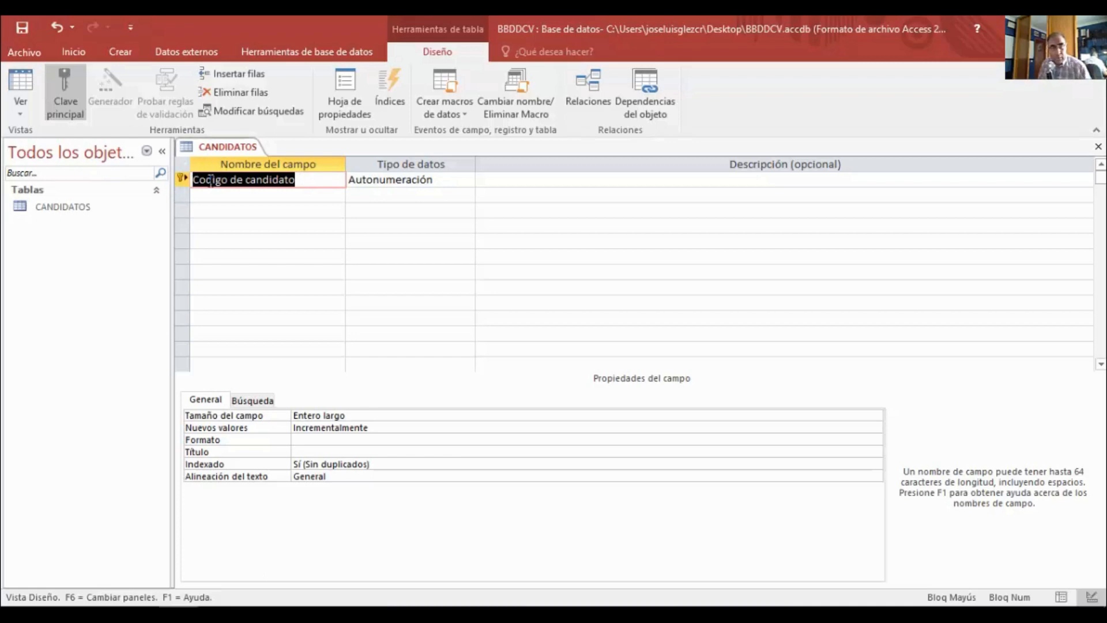
click(218, 399)
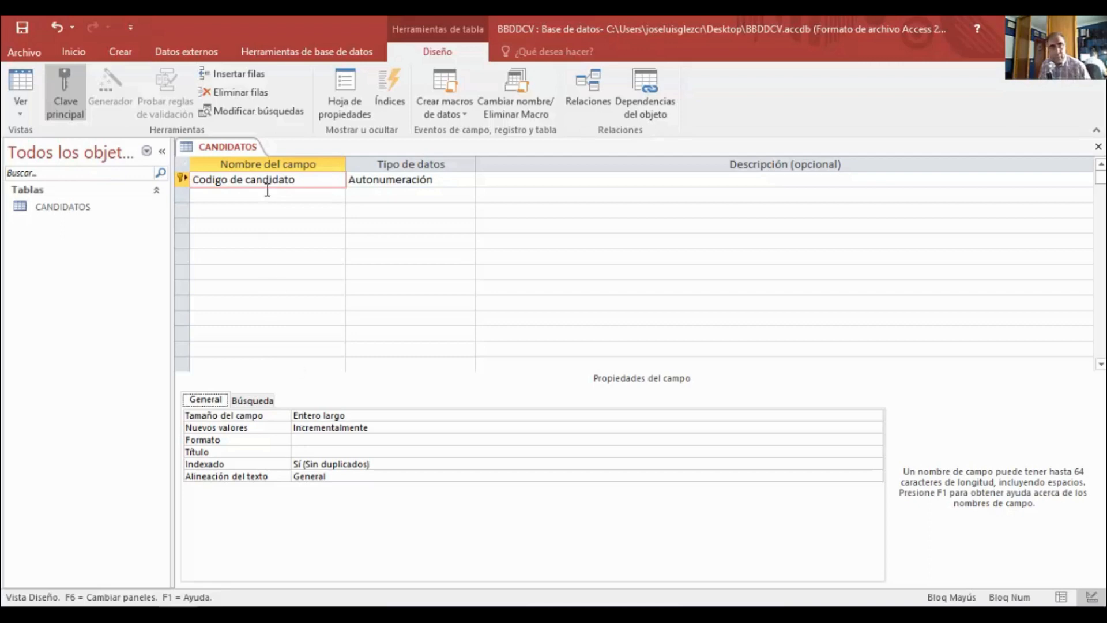
click(306, 450)
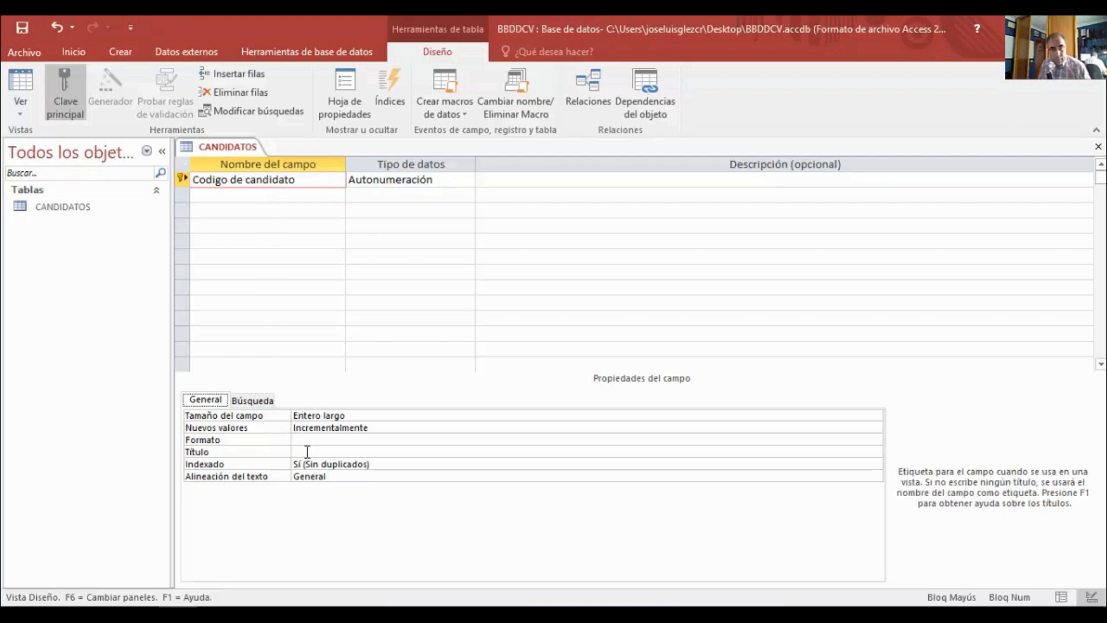
text(Codigo de candidato)
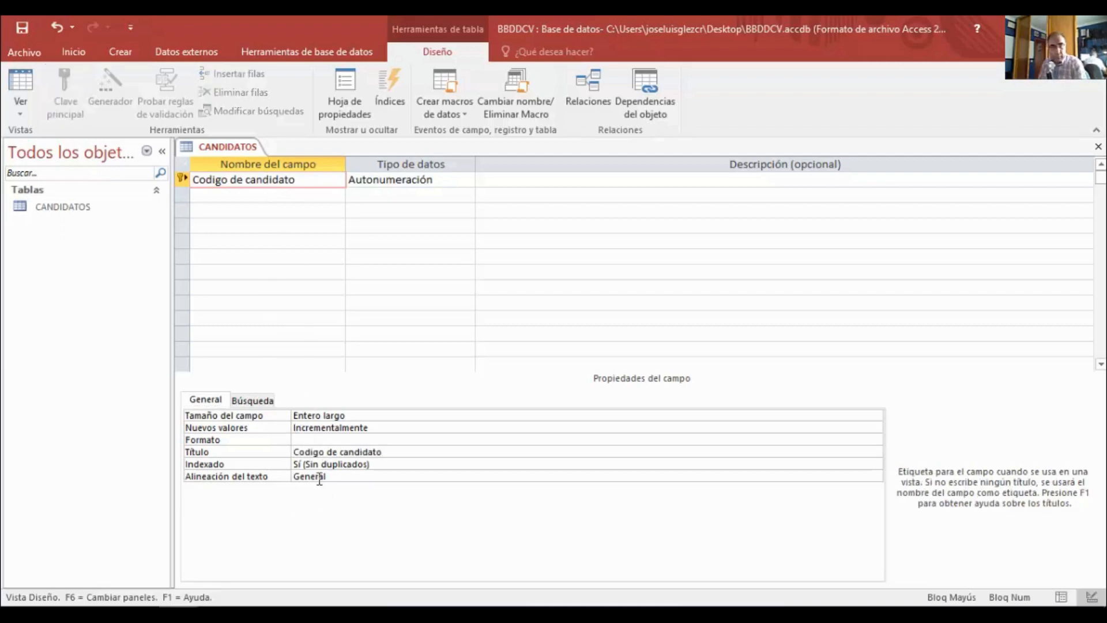
key(BackSpace)
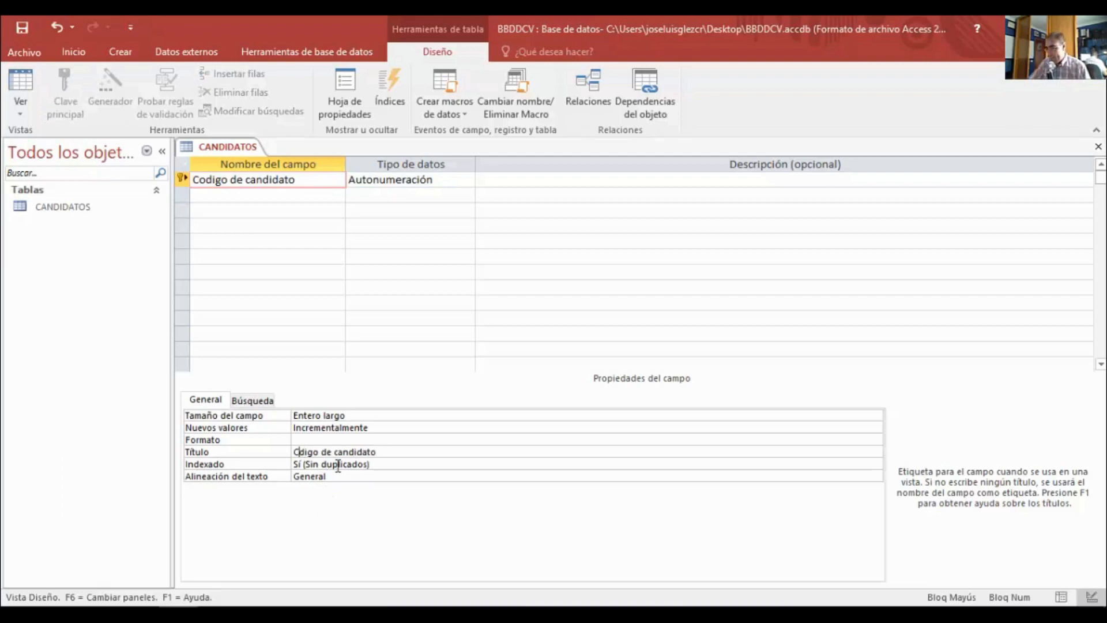
text(Ó)
key(BackSpace)
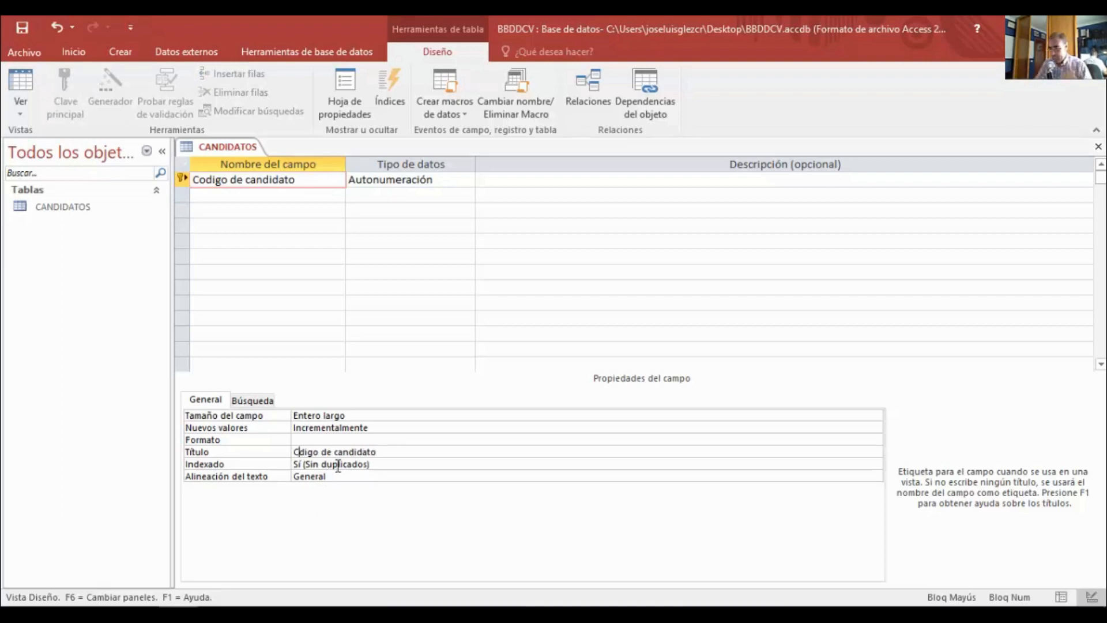
key(Caps_Lock)
text(ó)
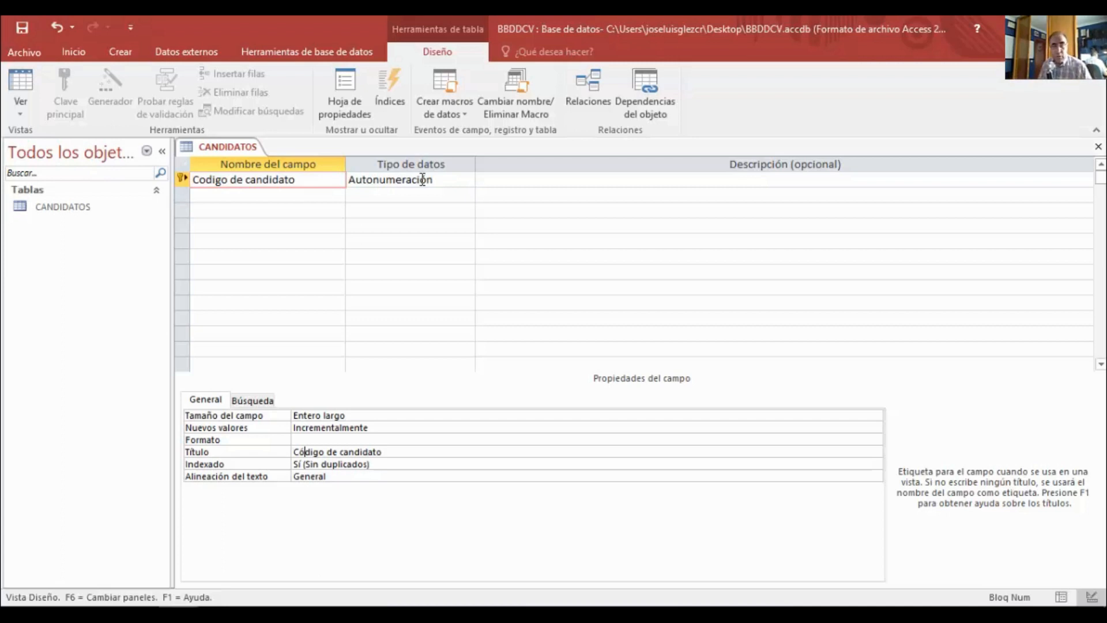
Step: Set the data type of the Codigo de candidato field to Número
click(441, 180)
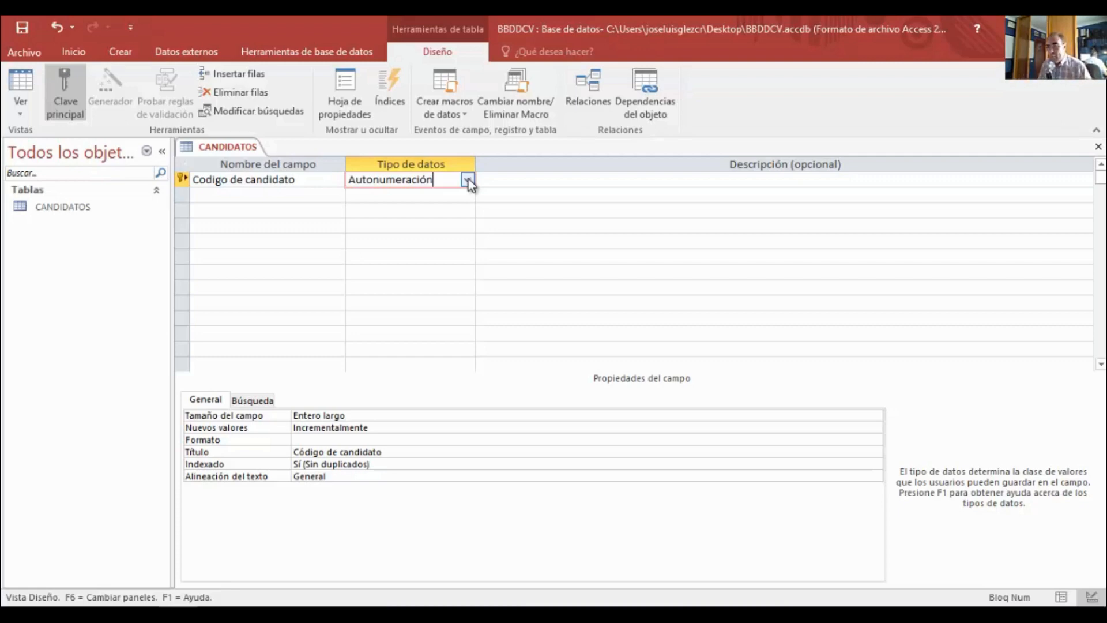
click(468, 178)
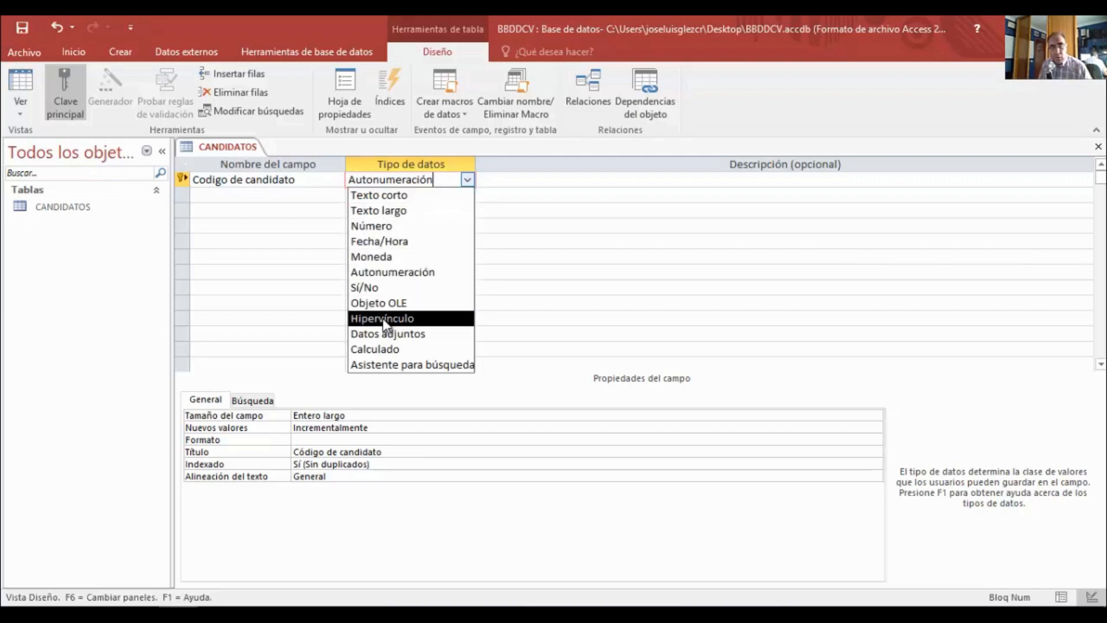
click(383, 227)
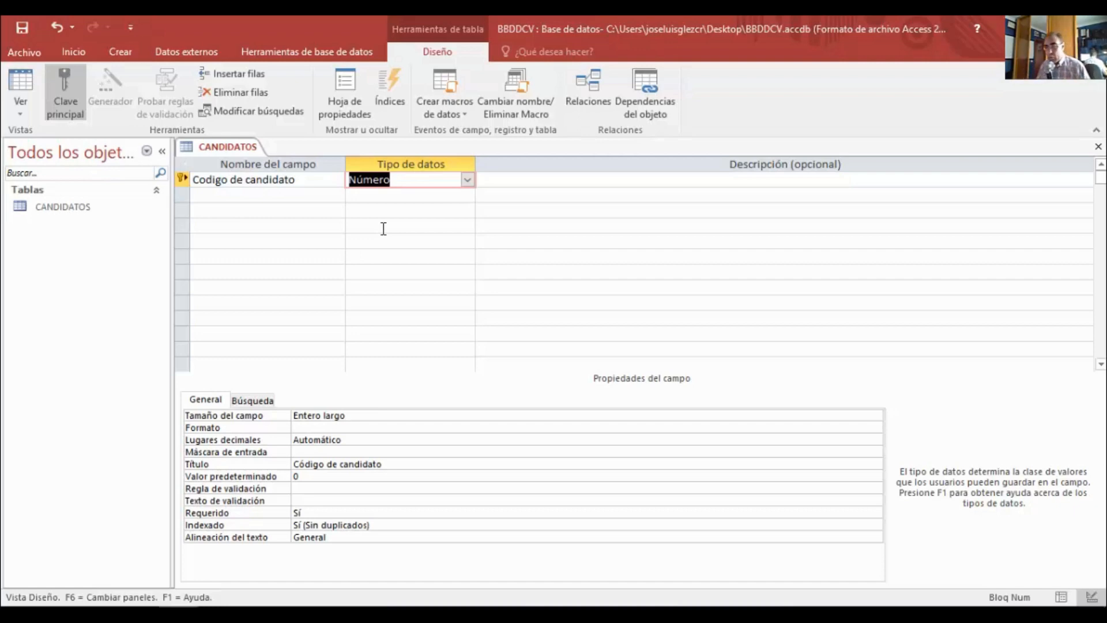
click(467, 180)
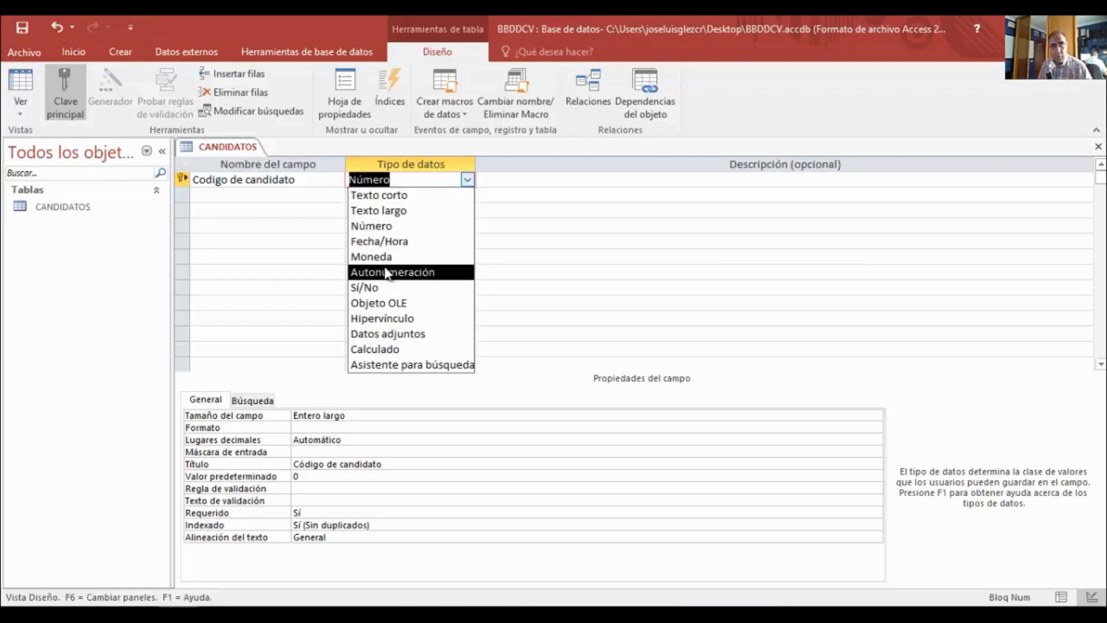
click(385, 227)
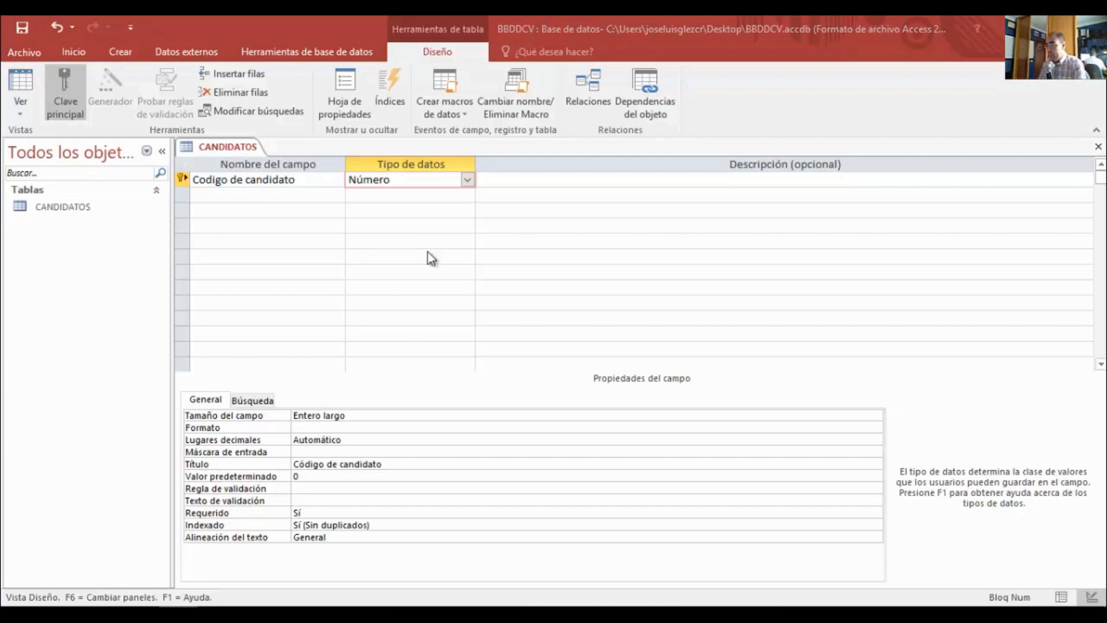
Step: Add a second field named "Codigo de interes" below Codigo de candidato, keeping the Texto corto data type
click(226, 194)
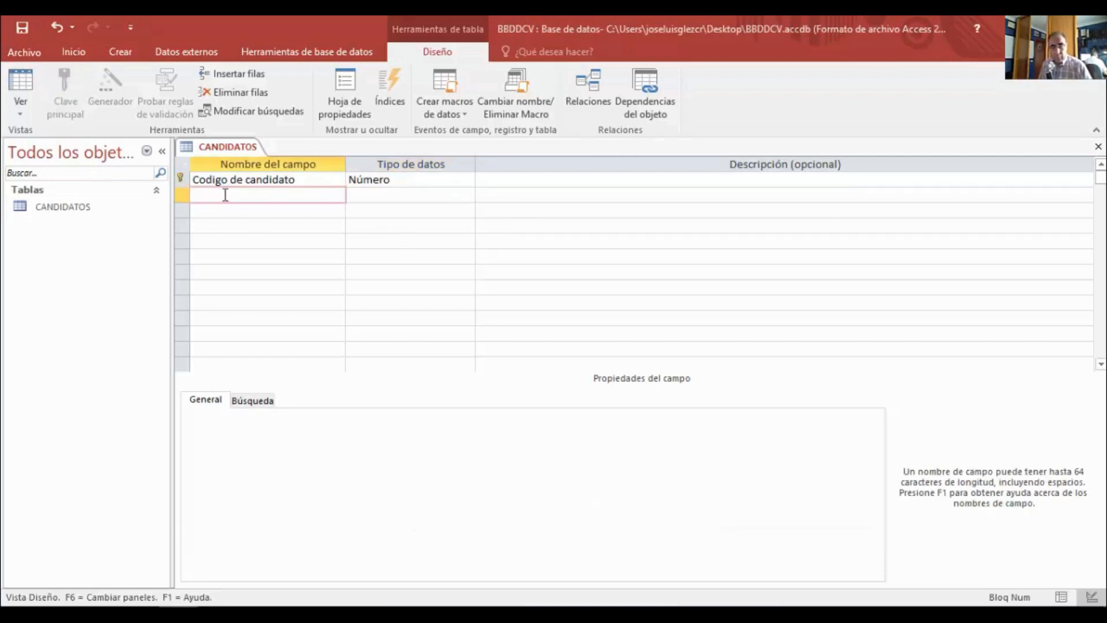
text(Codigo de interes)
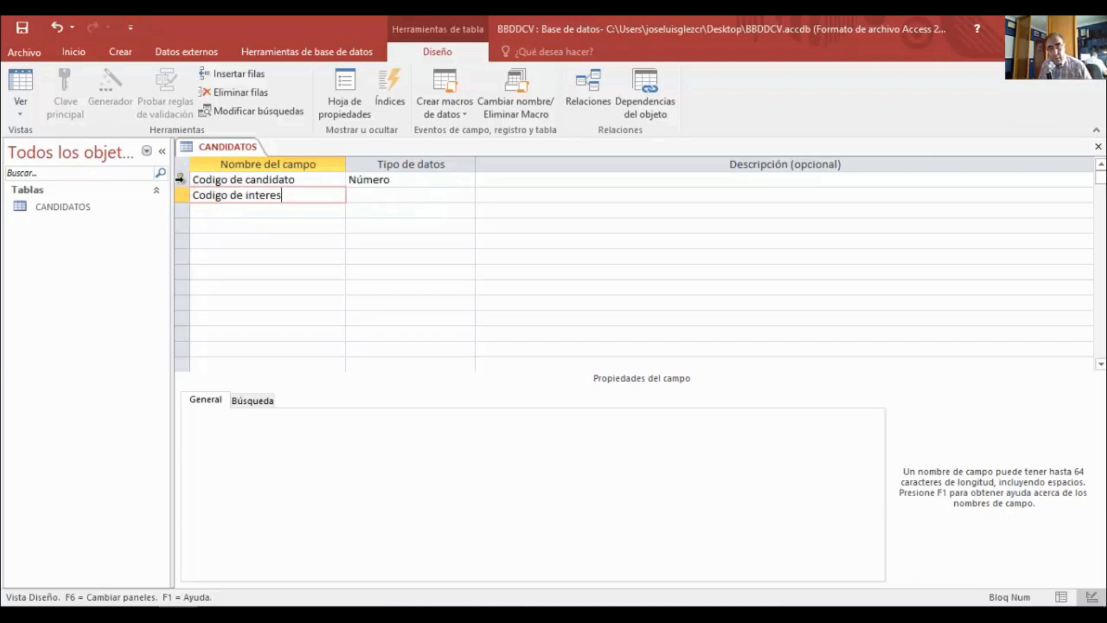
right_click(178, 181)
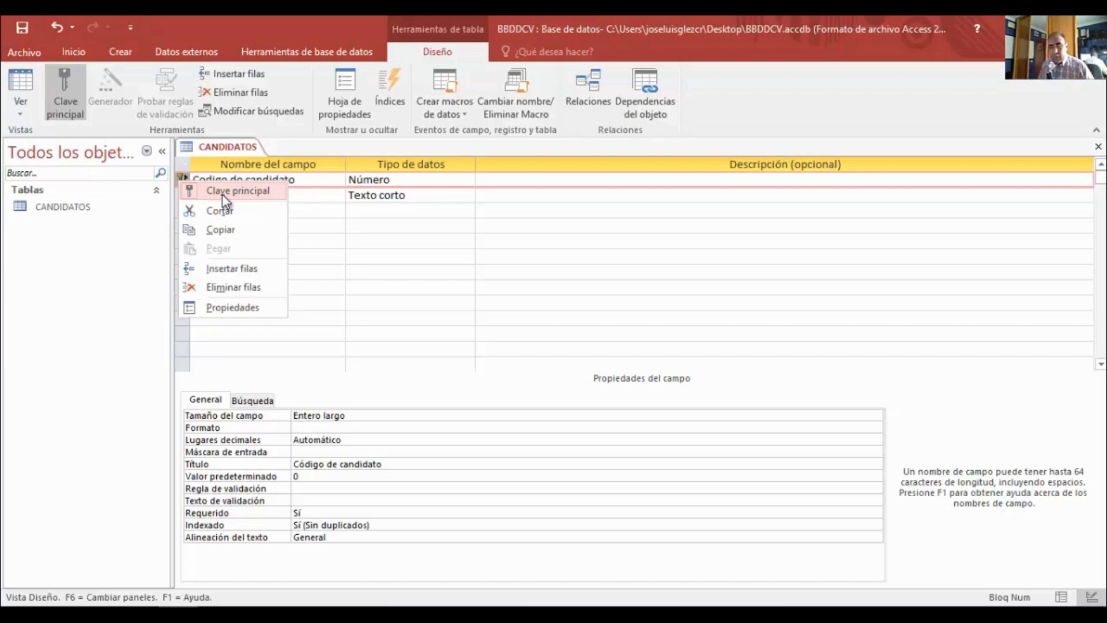
click(219, 147)
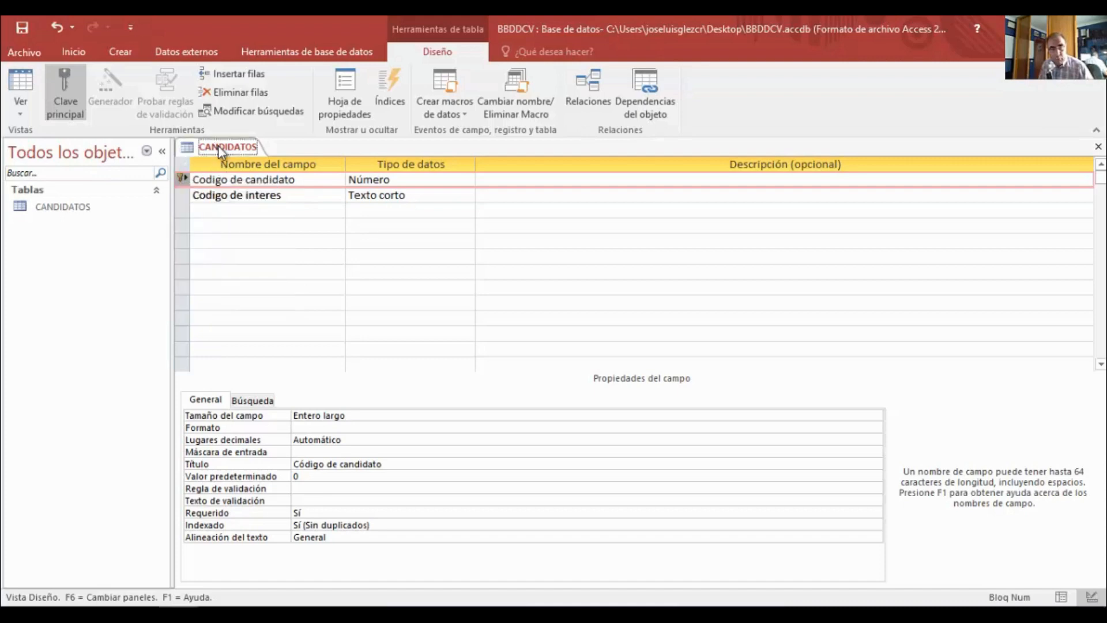
Step: Copy the Codigo de interes field name into its title property and correct it to "Código de interes"
click(289, 196)
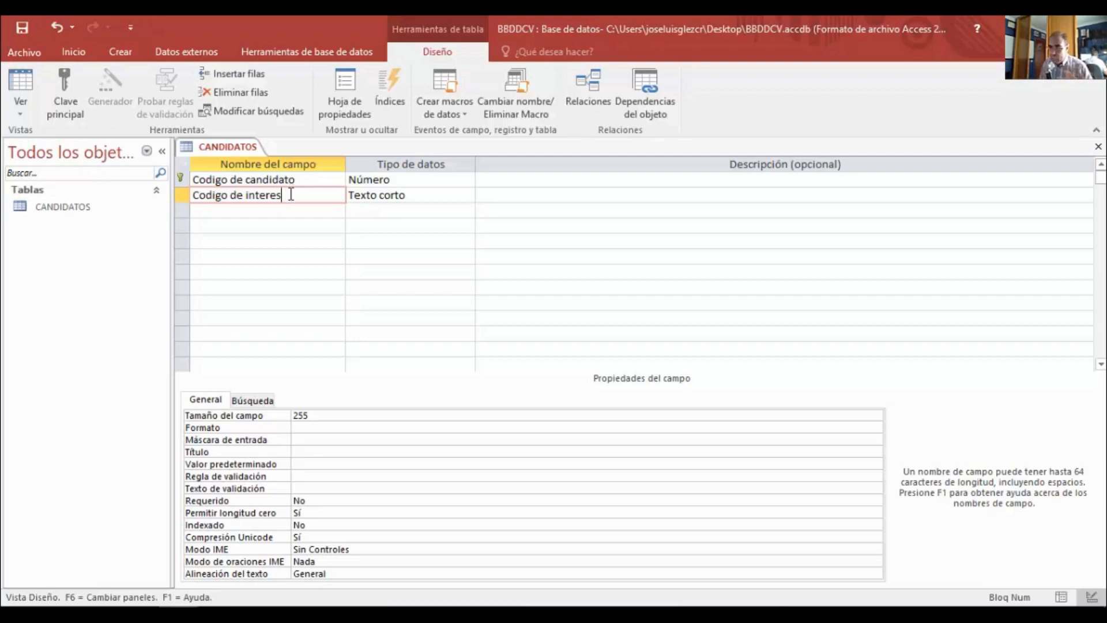
drag(291, 195, 176, 191)
key(ctrl+c)
click(205, 196)
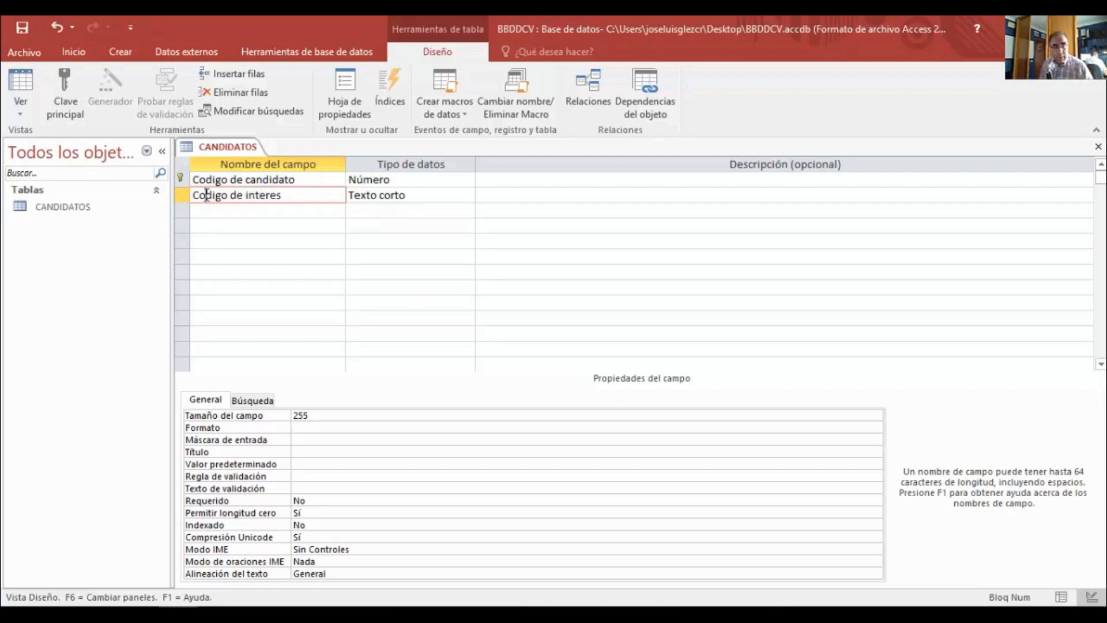
click(315, 452)
key(ctrl+v)
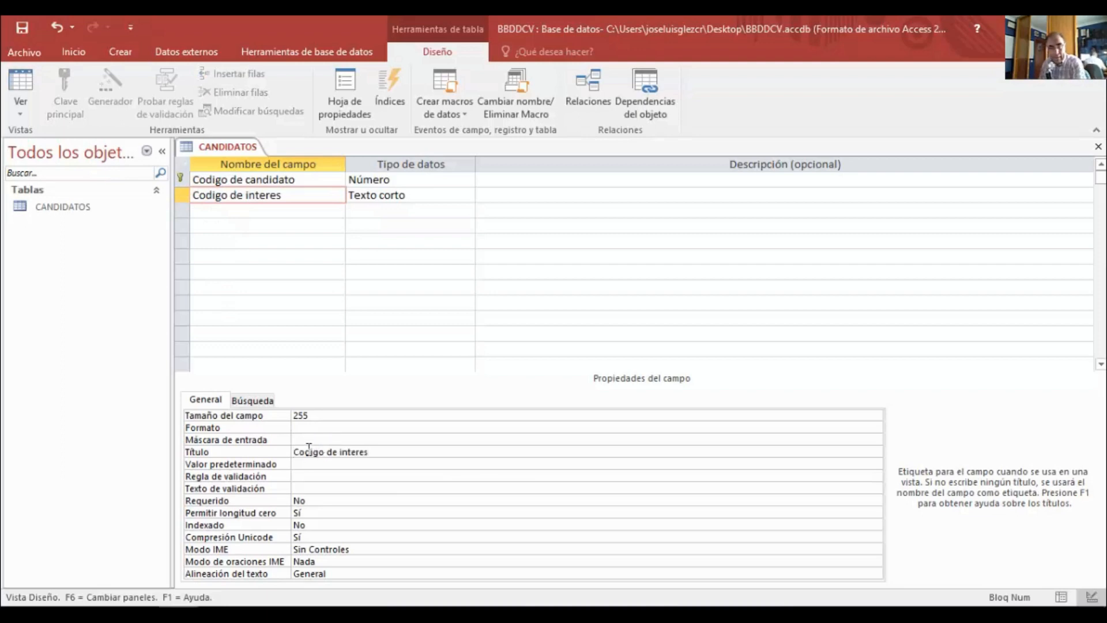
click(305, 452)
key(BackSpace)
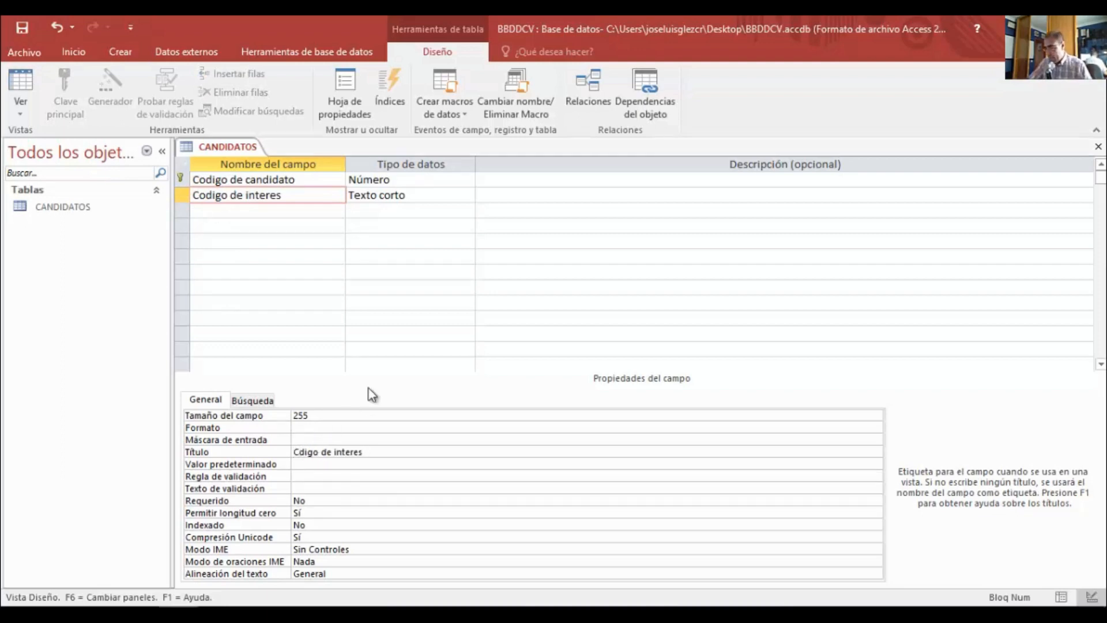
text(ó)
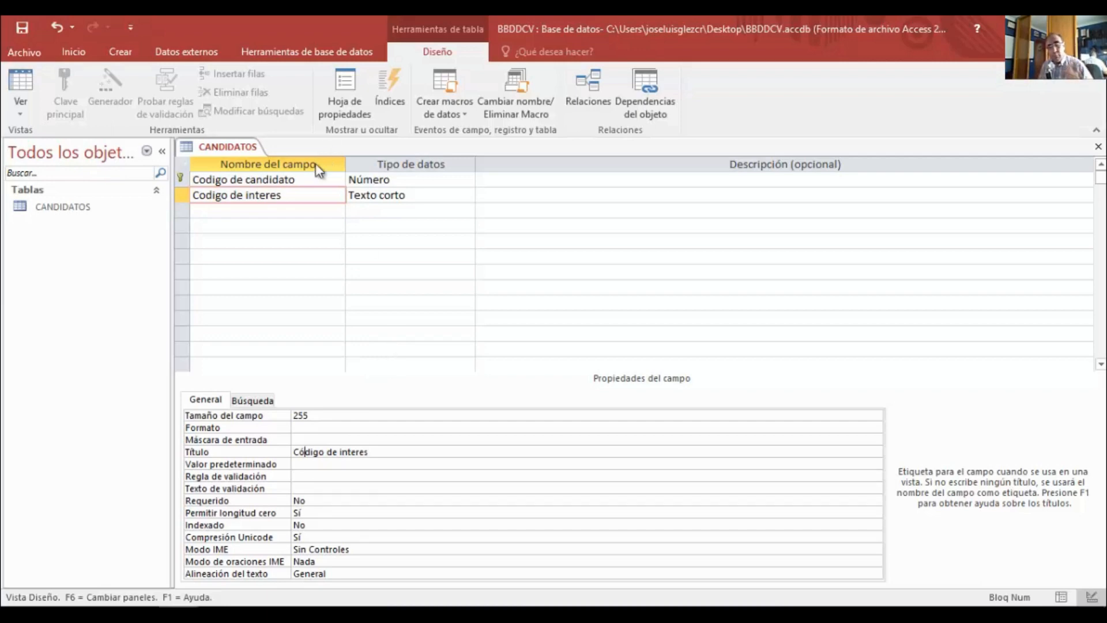
Step: Save the table design and add a third field named "Nombre" below Codigo de interes
click(22, 32)
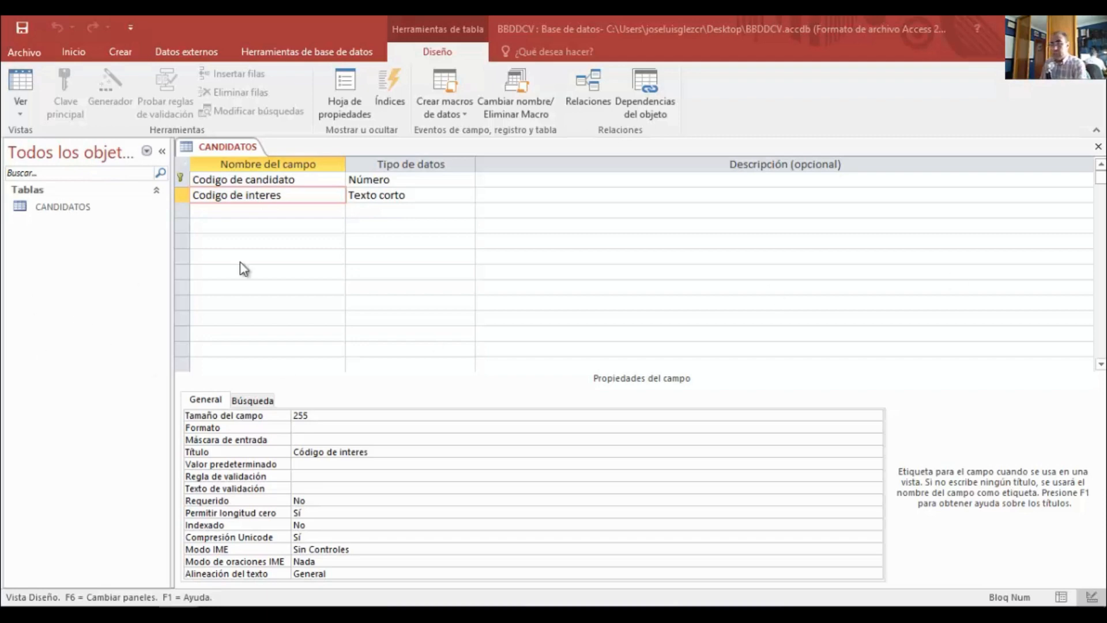
click(243, 209)
text(Nombre)
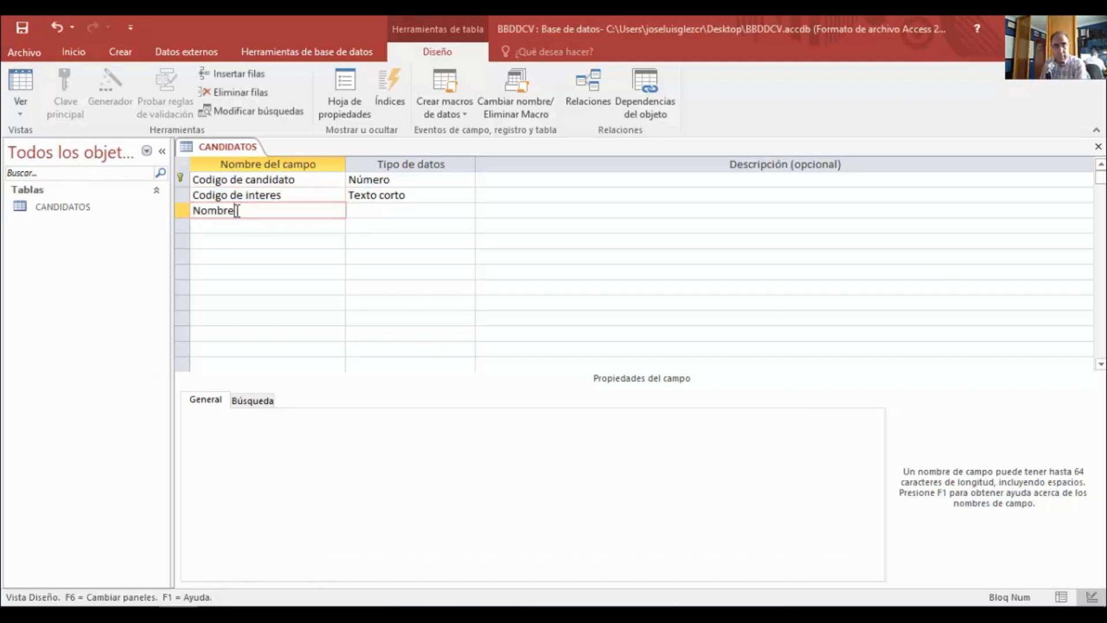
Step: Set the data type of the Codigo de interes field to Número
click(370, 196)
click(467, 195)
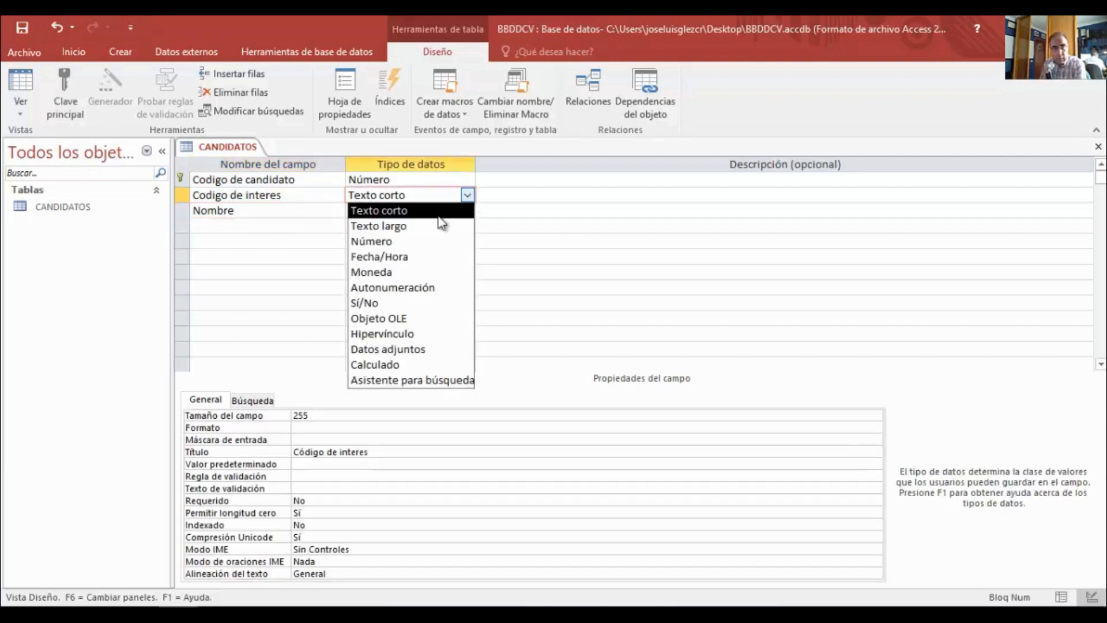
click(410, 244)
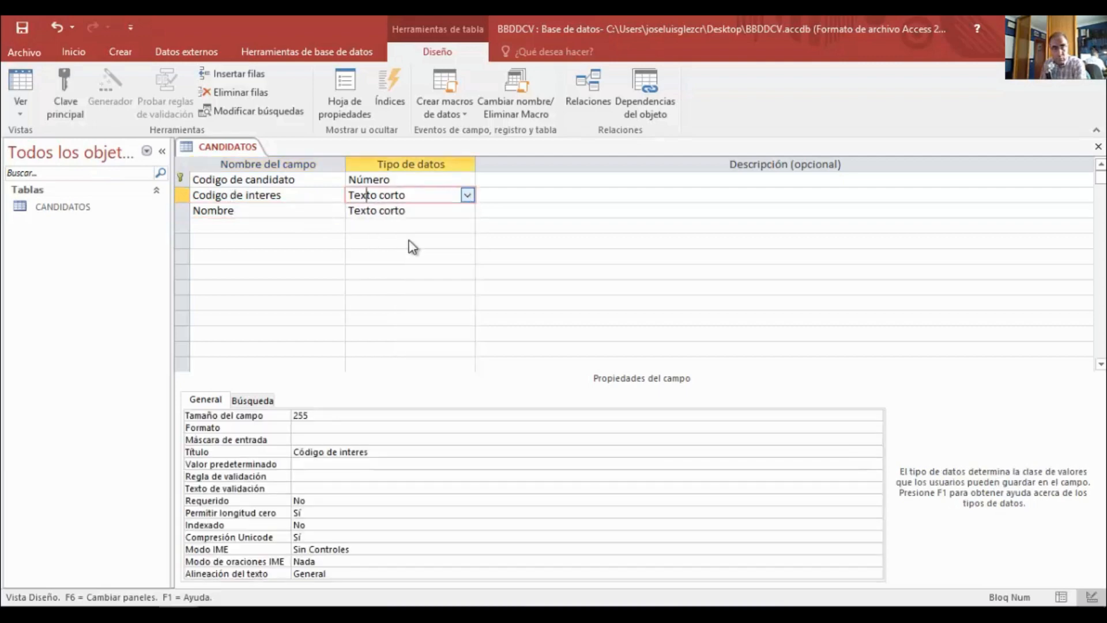
Step: Keep the Texto corto data type for the Nombre field and set its field size to 25
click(409, 211)
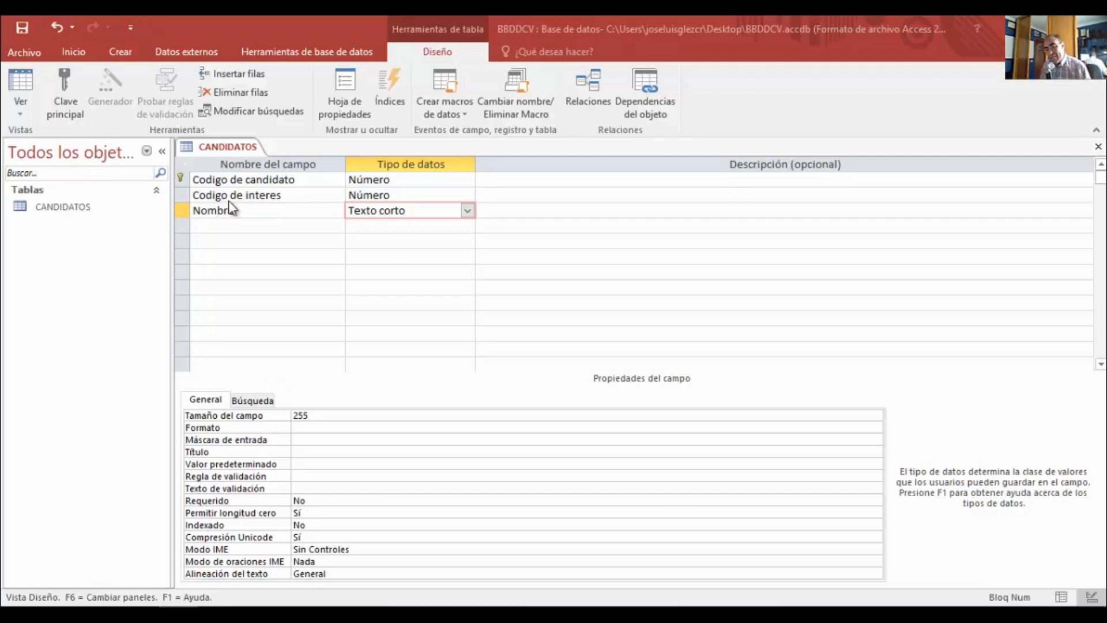
click(248, 208)
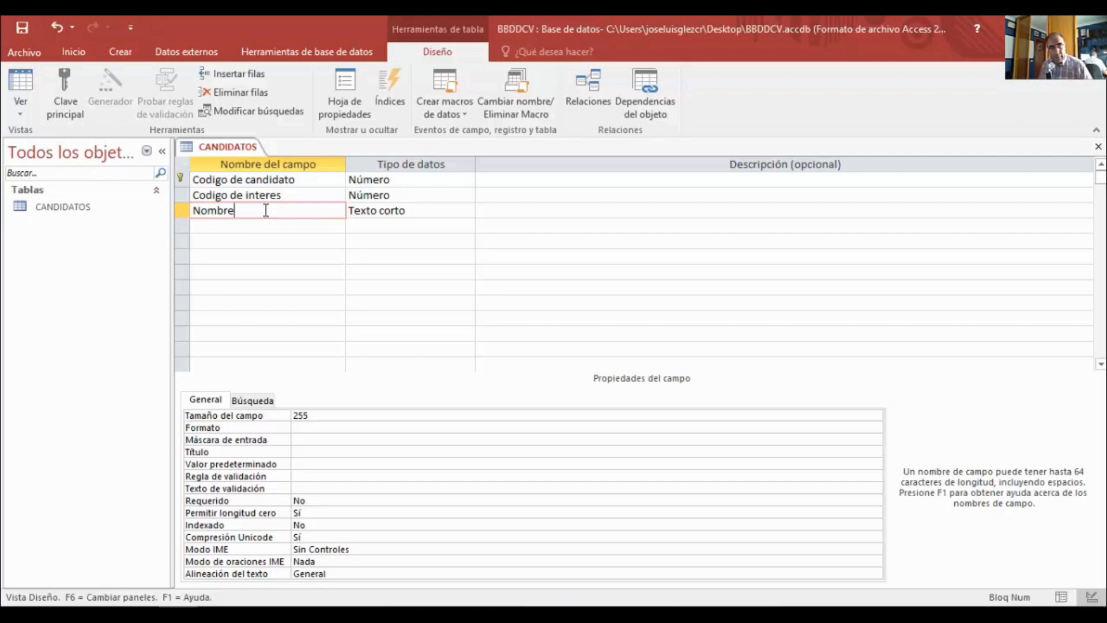
click(320, 429)
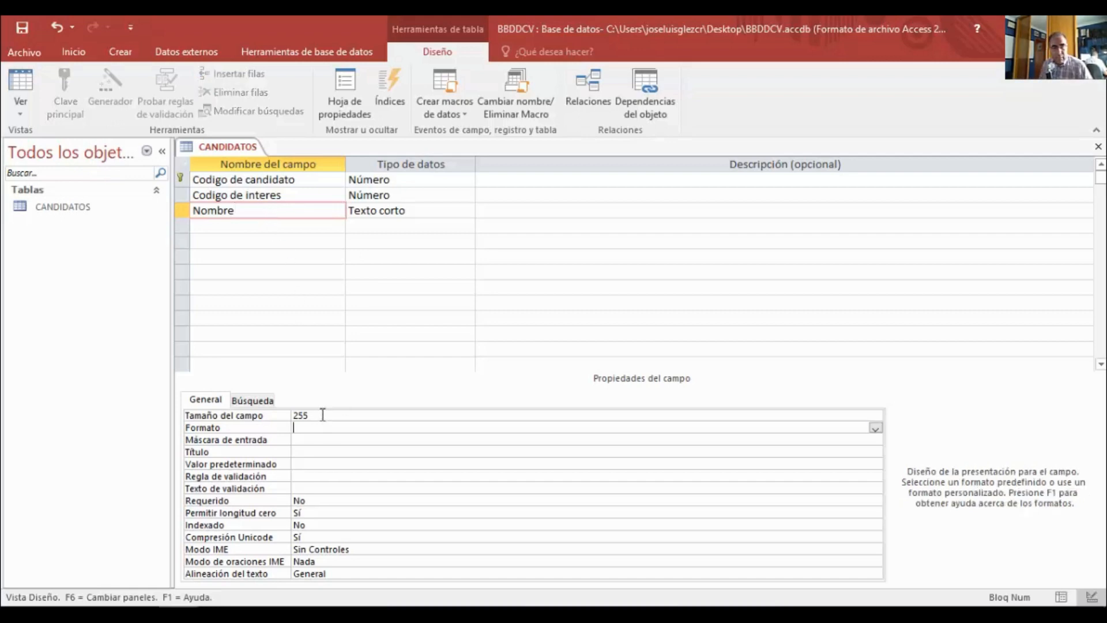
click(322, 414)
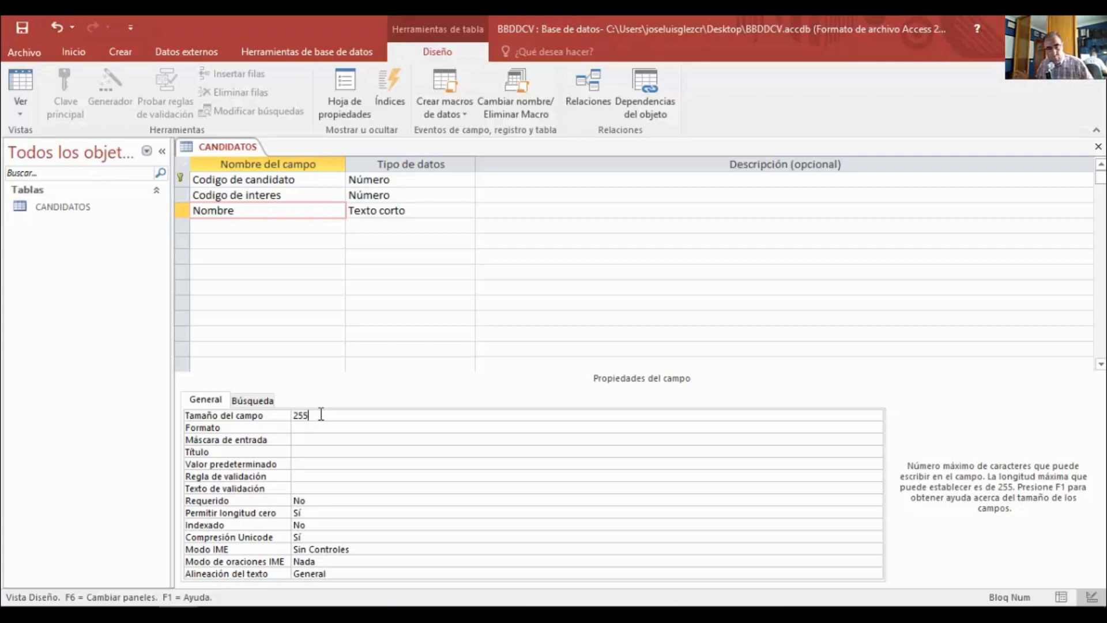
click(257, 419)
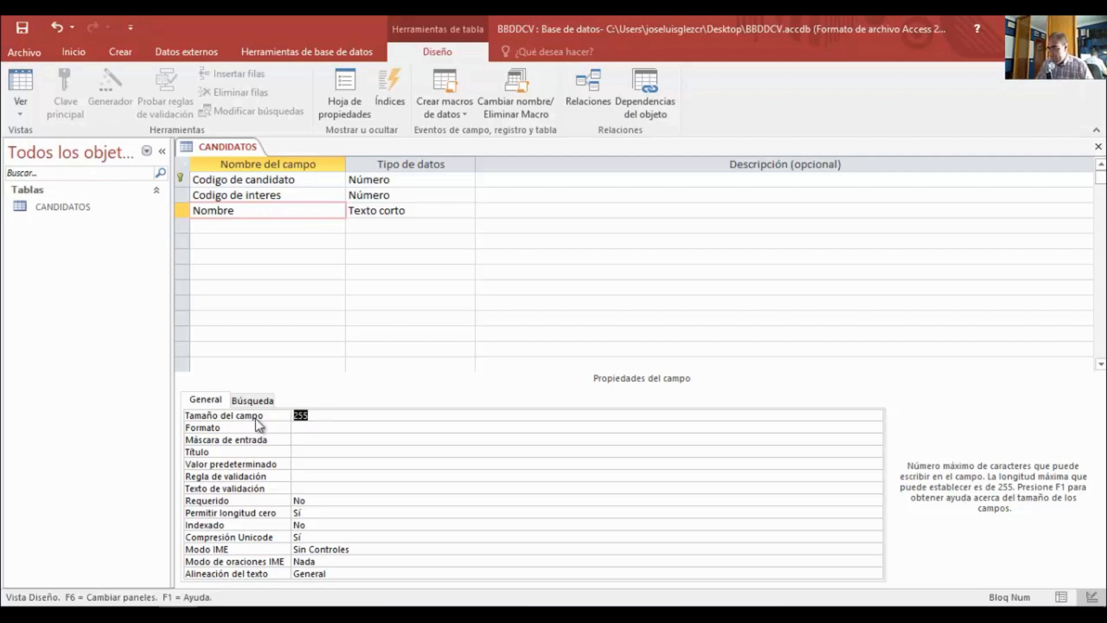
text(25)
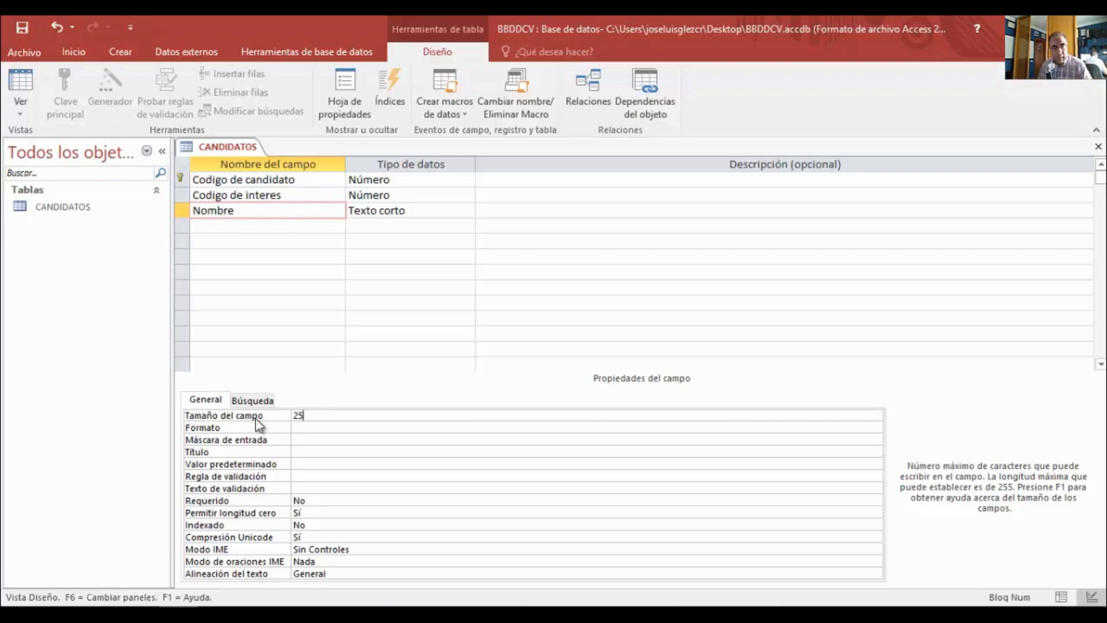
Step: Enter an input mask for the Nombre field consisting of >L< followed by 14 question marks
click(302, 441)
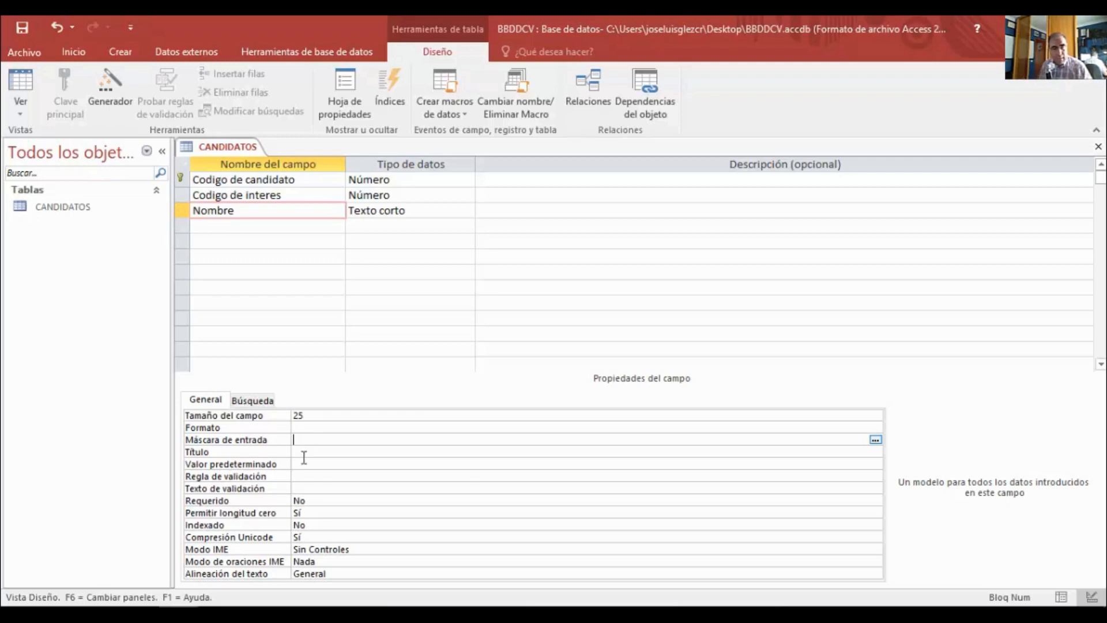
click(304, 475)
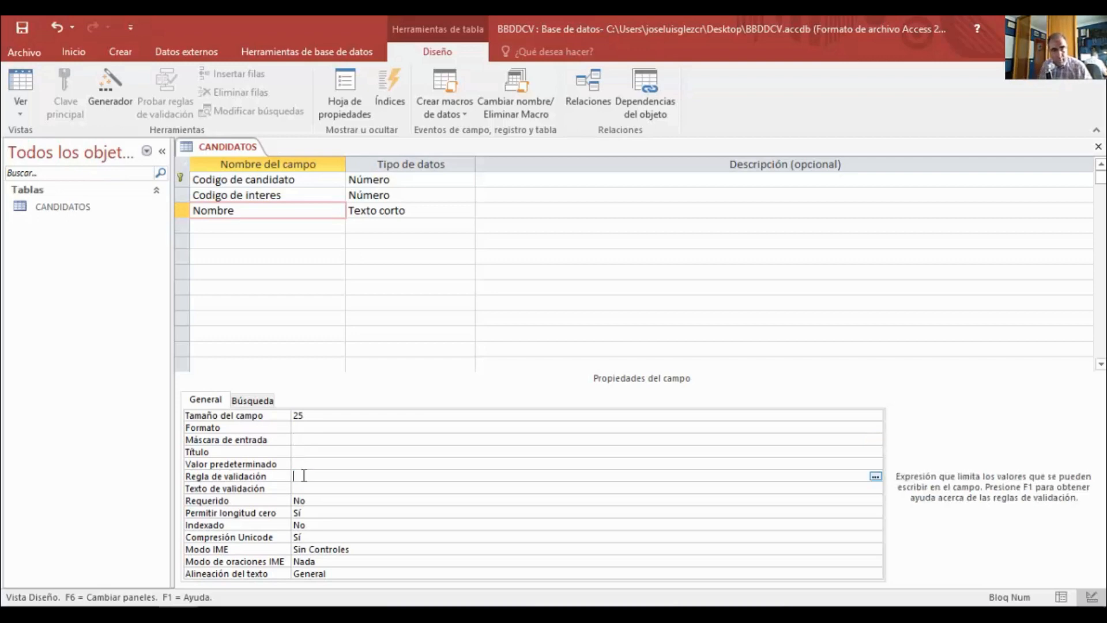
click(304, 439)
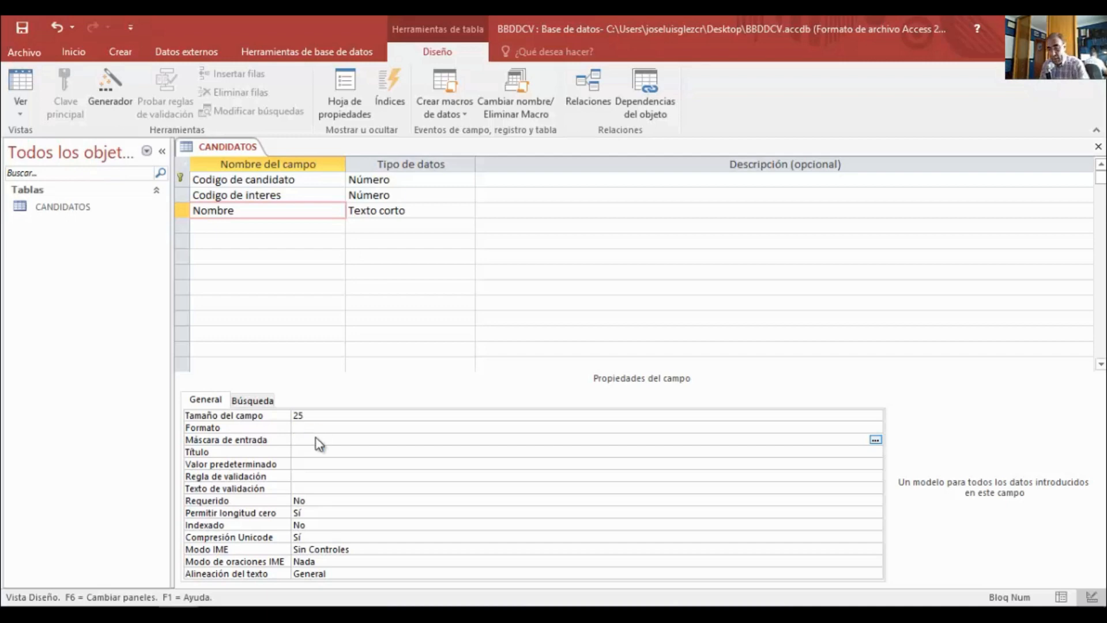
text(>L<?????????????)
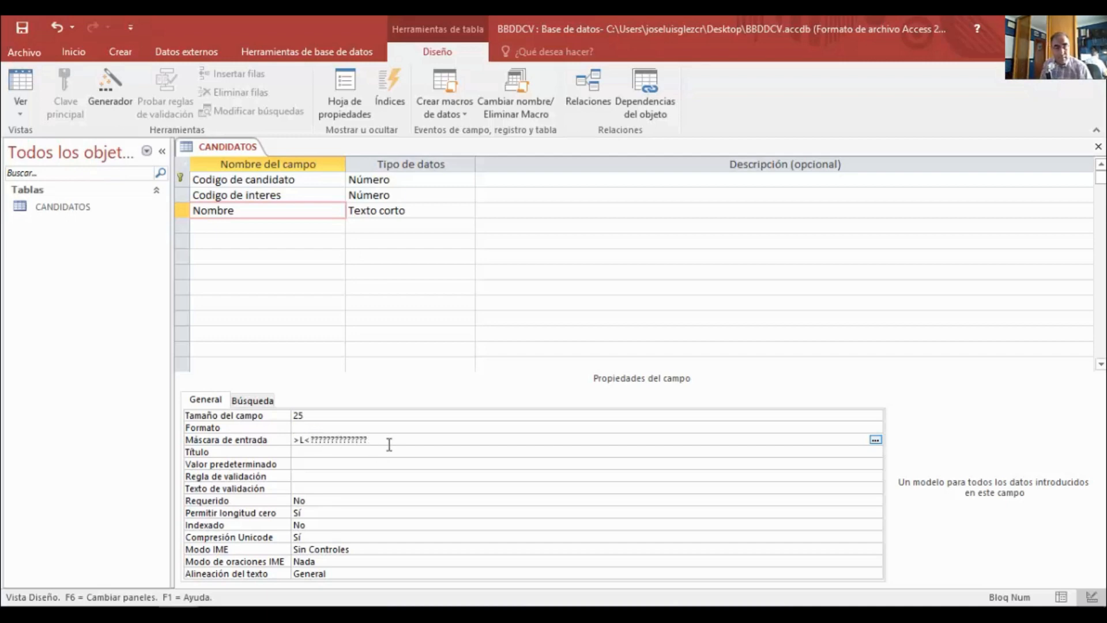
Step: Examine the parts of the Nombre field's input mask: the >L< prefix and the question-mark placeholders
click(274, 443)
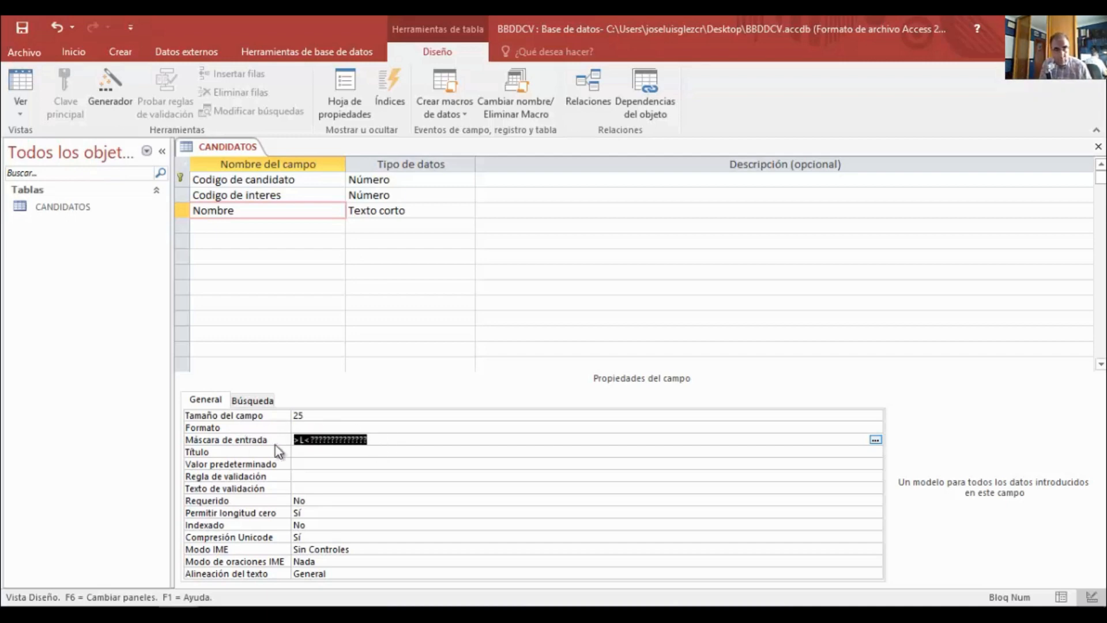
click(389, 437)
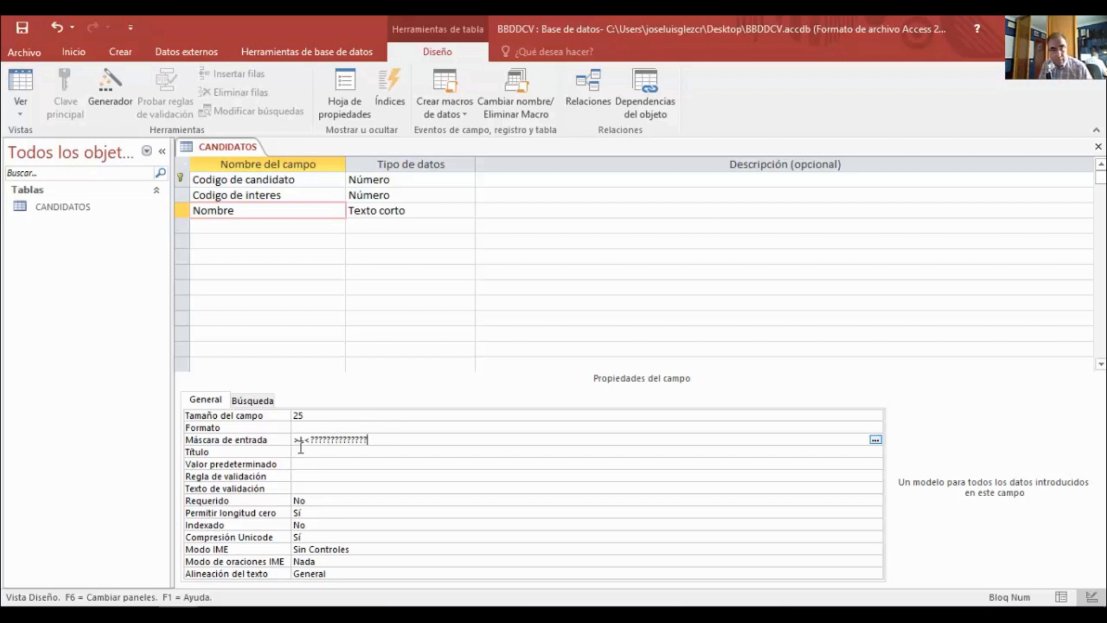
drag(310, 441, 290, 442)
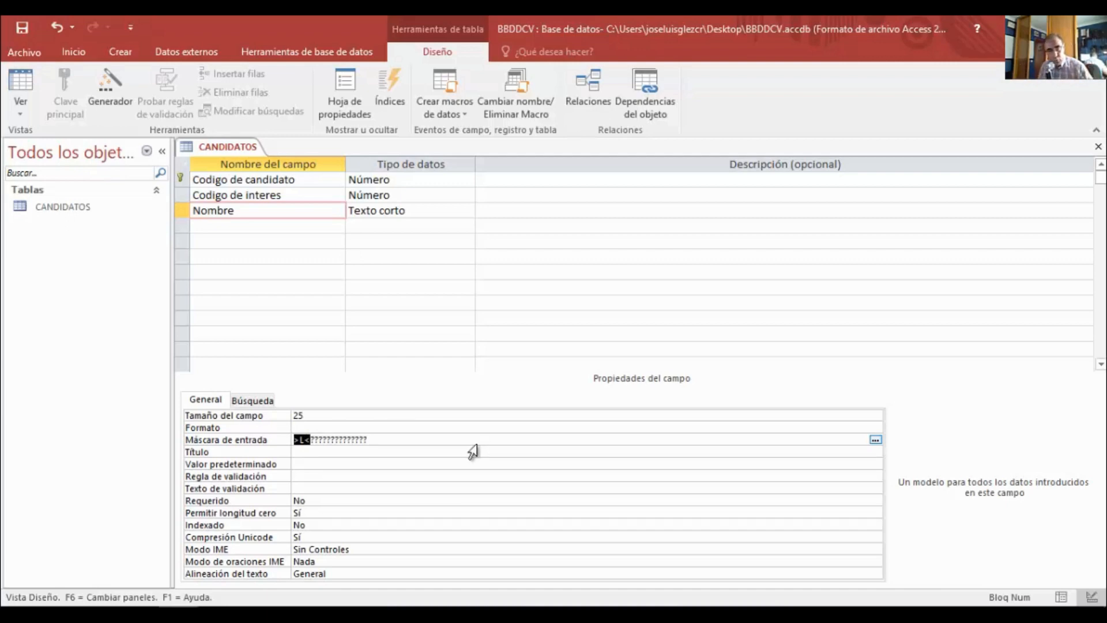
drag(376, 441, 309, 448)
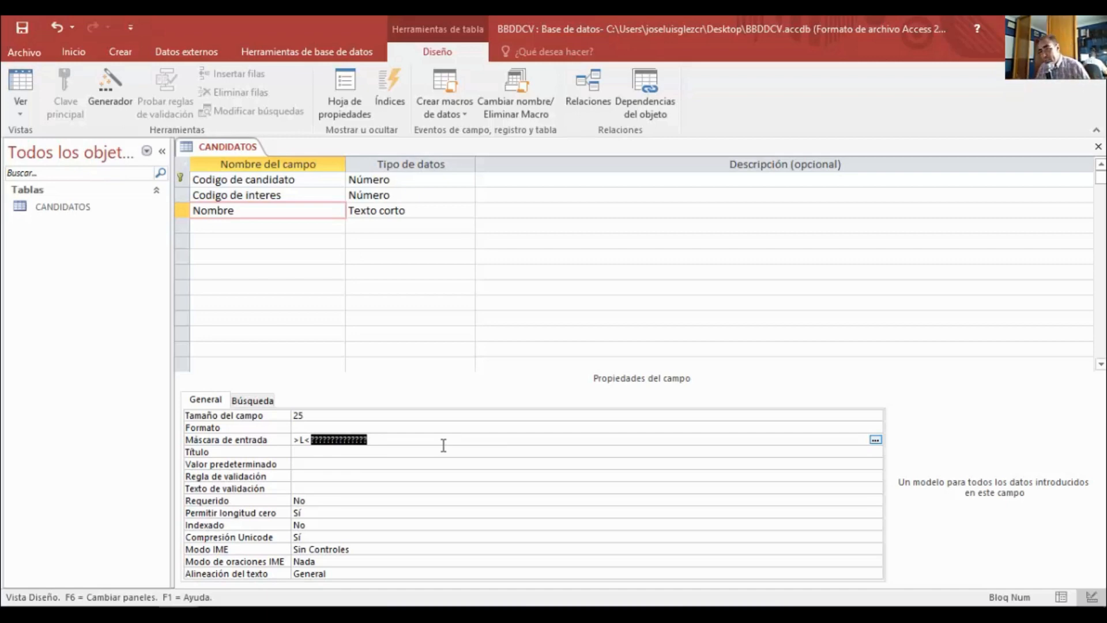
click(443, 445)
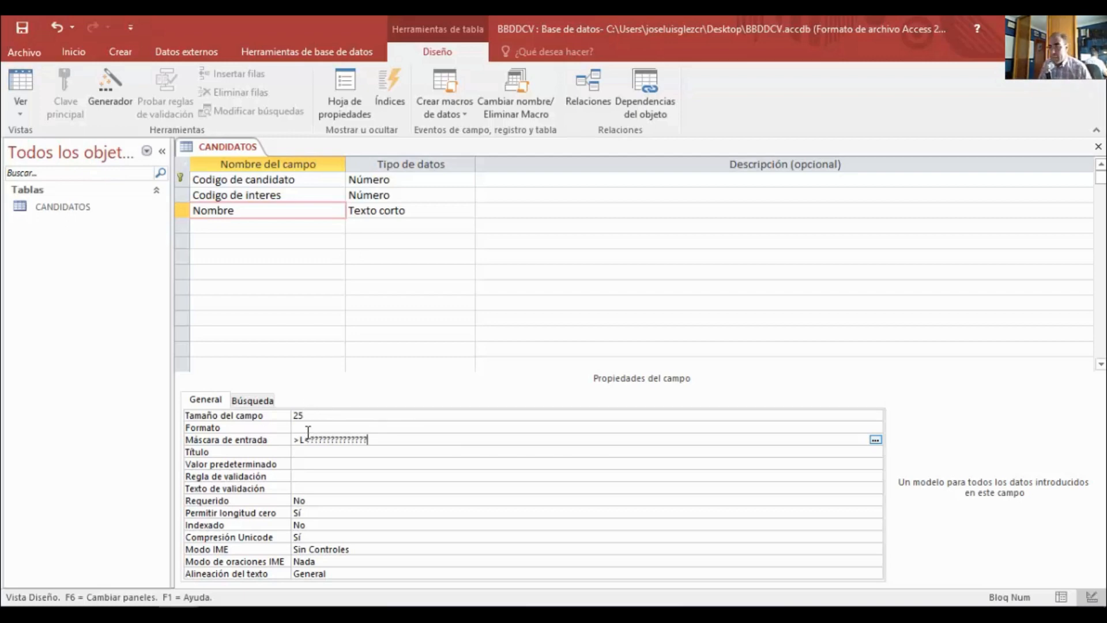
drag(376, 438, 344, 439)
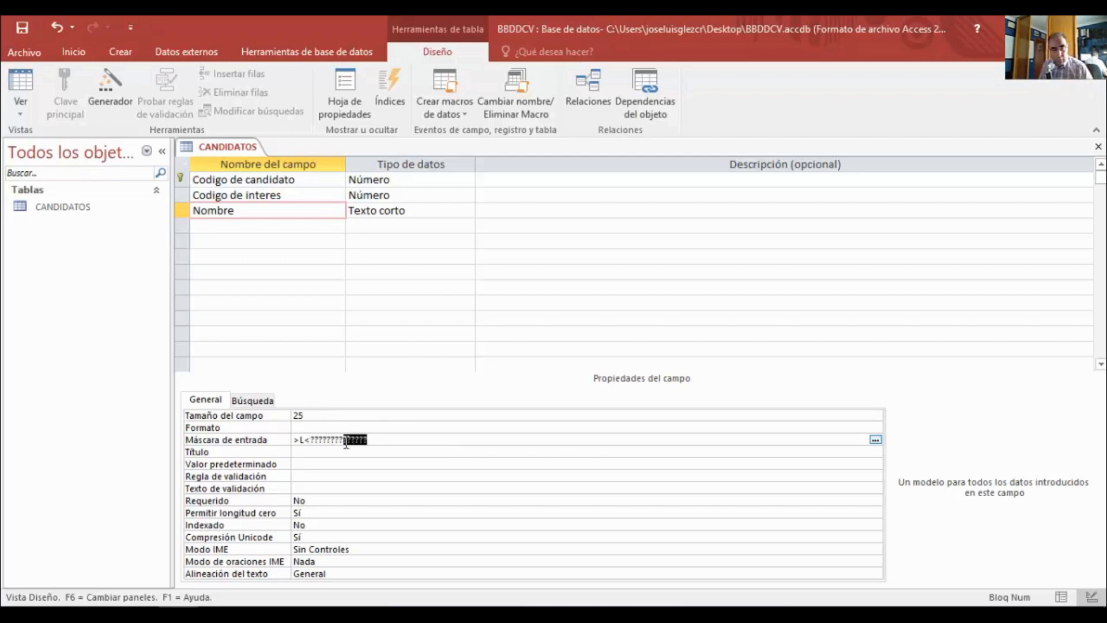
Step: Extend the Nombre field's input mask to 24 question marks after >L<, and save the table
click(318, 438)
key(Right)
key(Right)
key(Right)
key(Right)
key(Right)
key(Right)
key(Right)
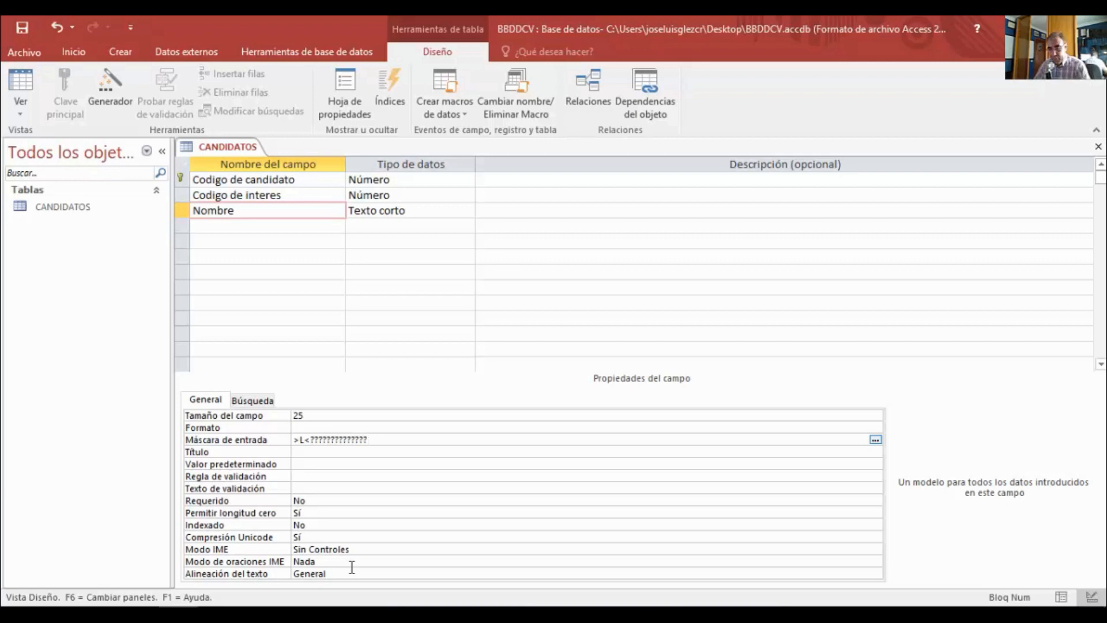
text(????)
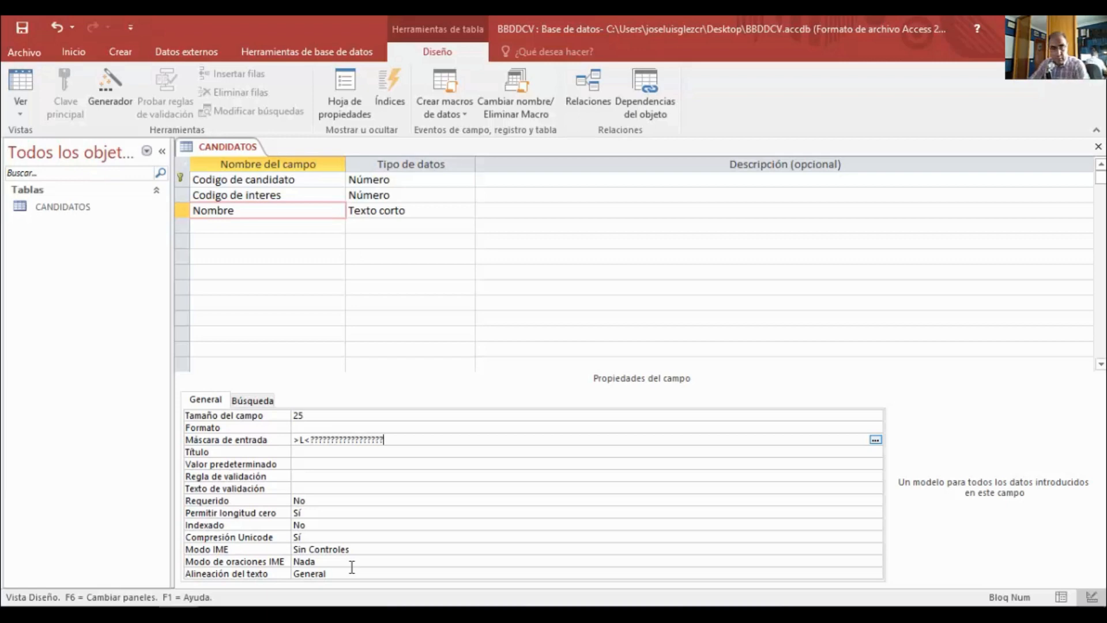
text(??????)
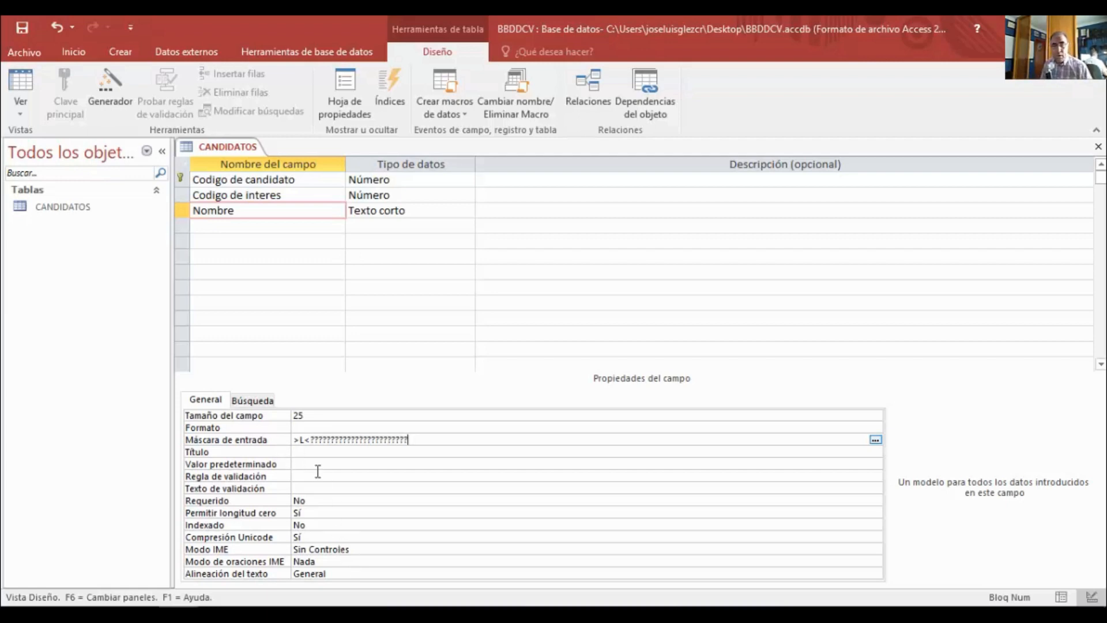
click(23, 27)
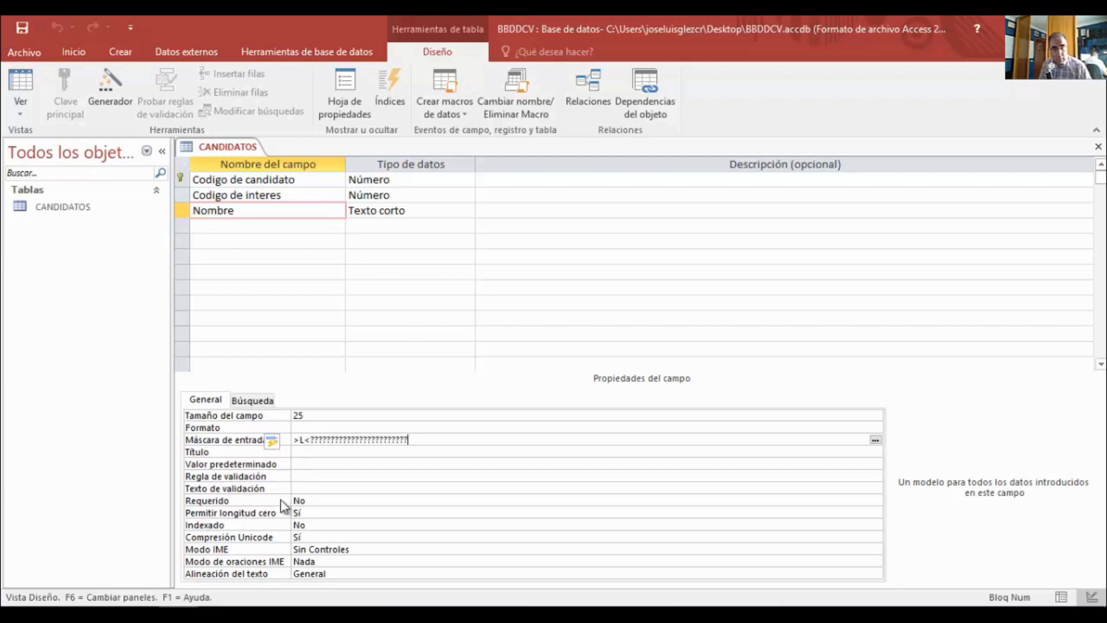
Step: Make the Nombre field mandatory by setting its Requerido property to Sí
click(312, 502)
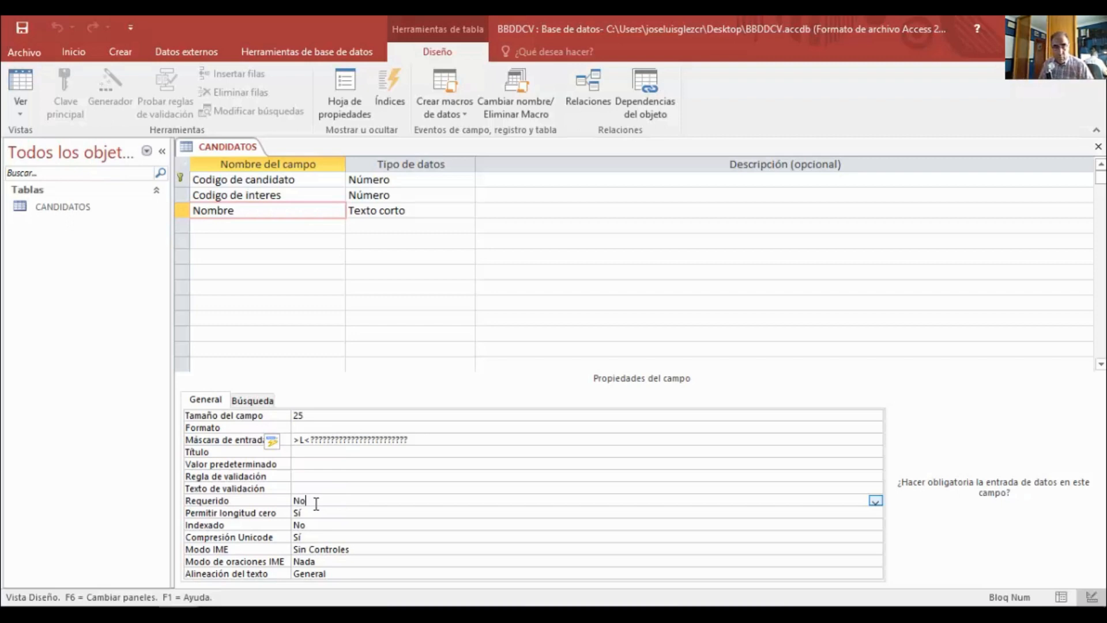
click(875, 501)
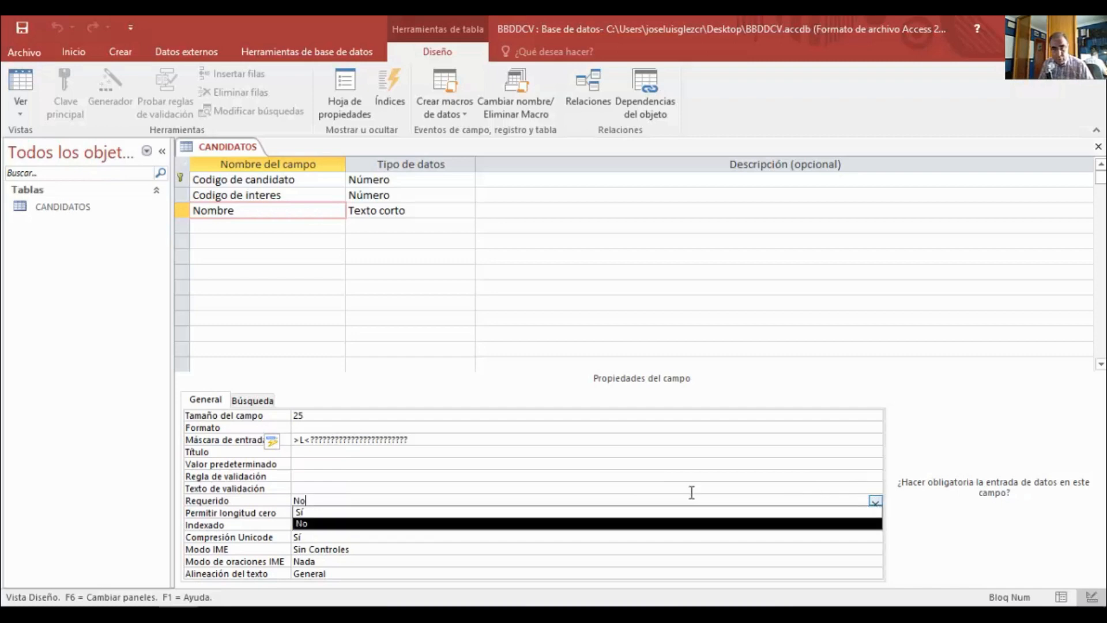
click(588, 512)
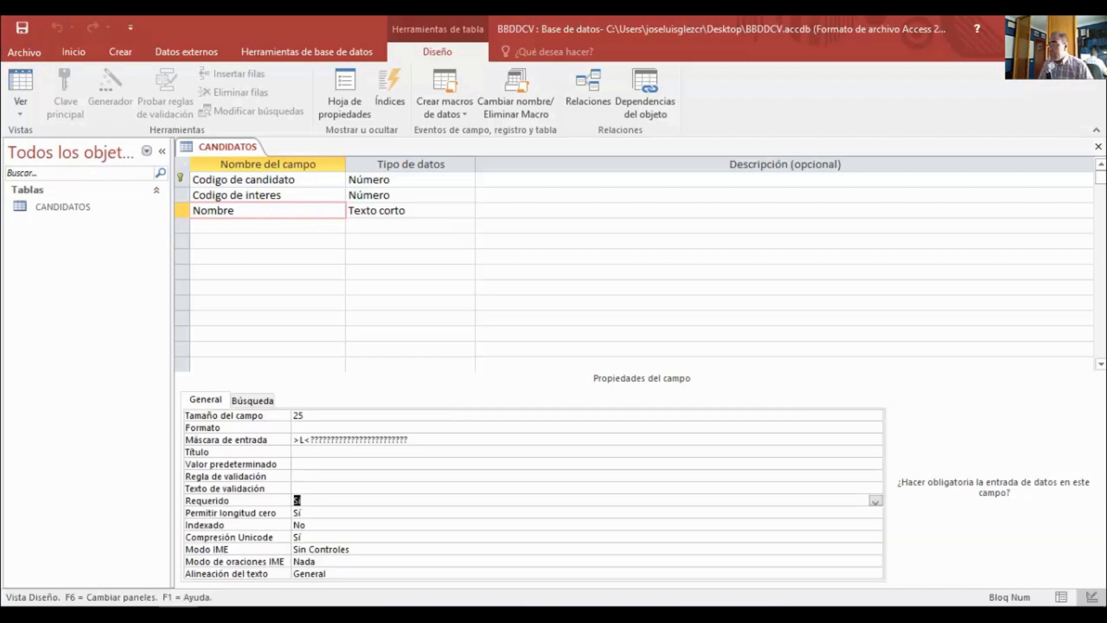
key(alt+Tab)
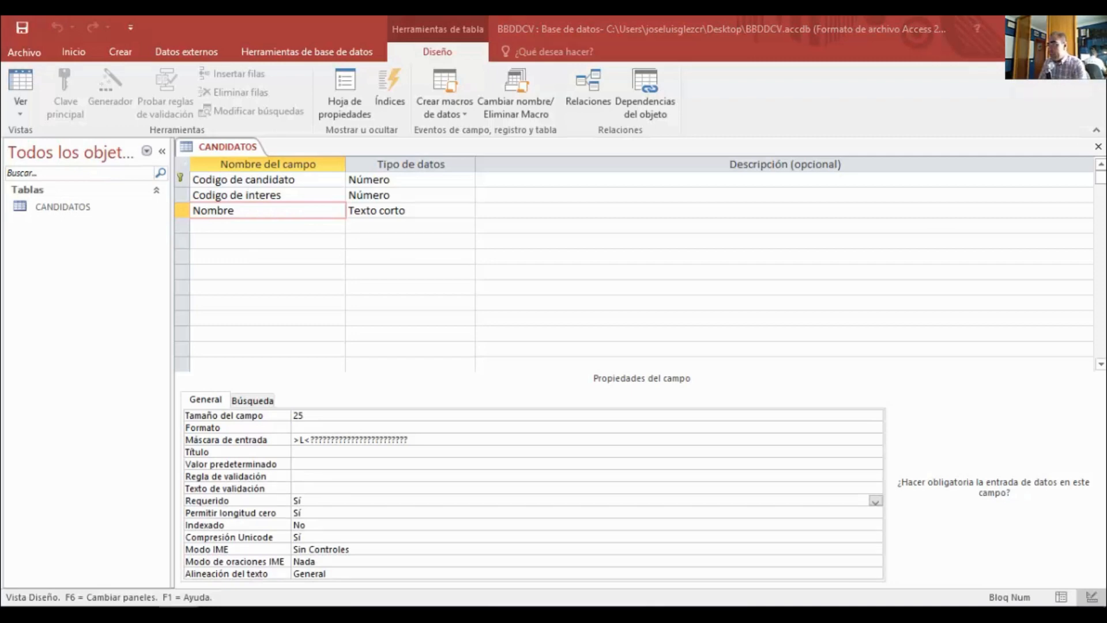
Step: Add a fourth field named "Primer Apellido" below Nombre as Texto corto, with a field size of 30
click(218, 227)
text(Primer Apellido)
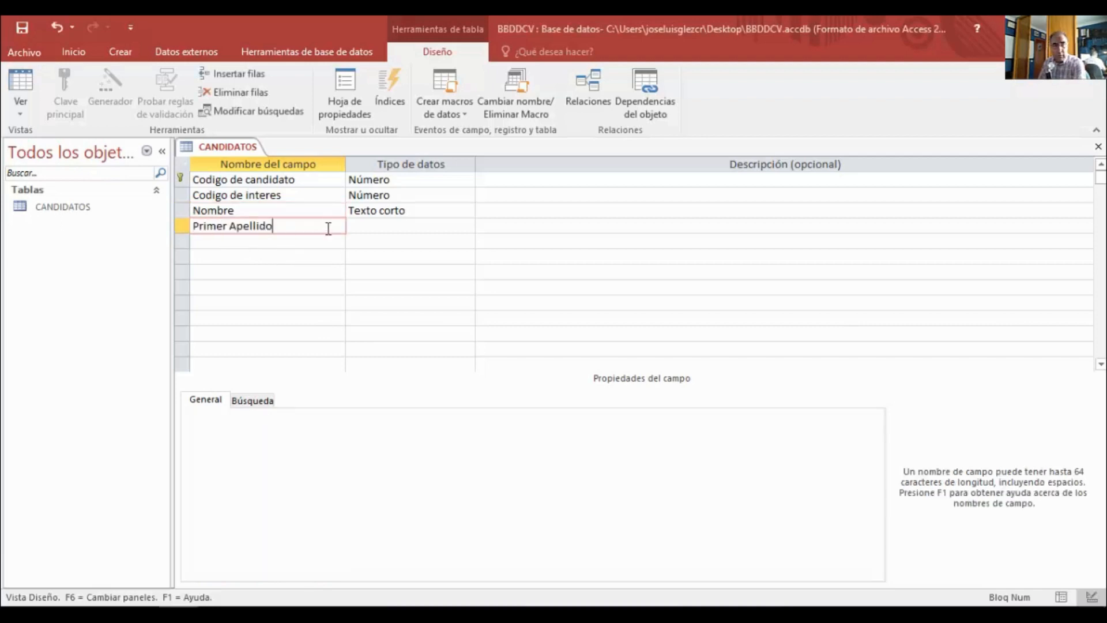
click(422, 226)
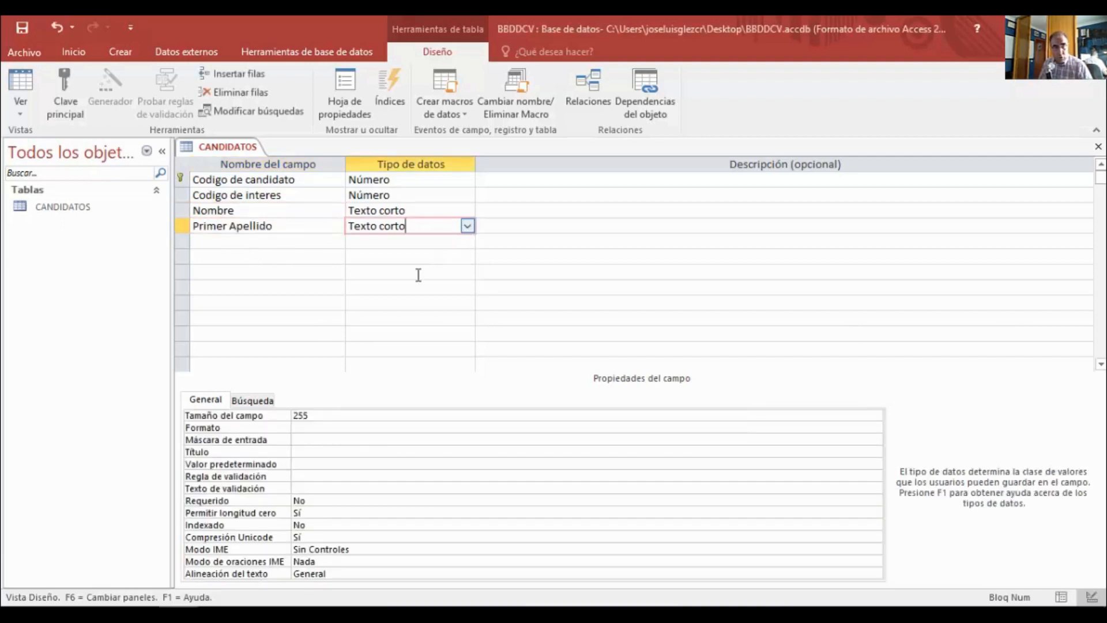
click(314, 415)
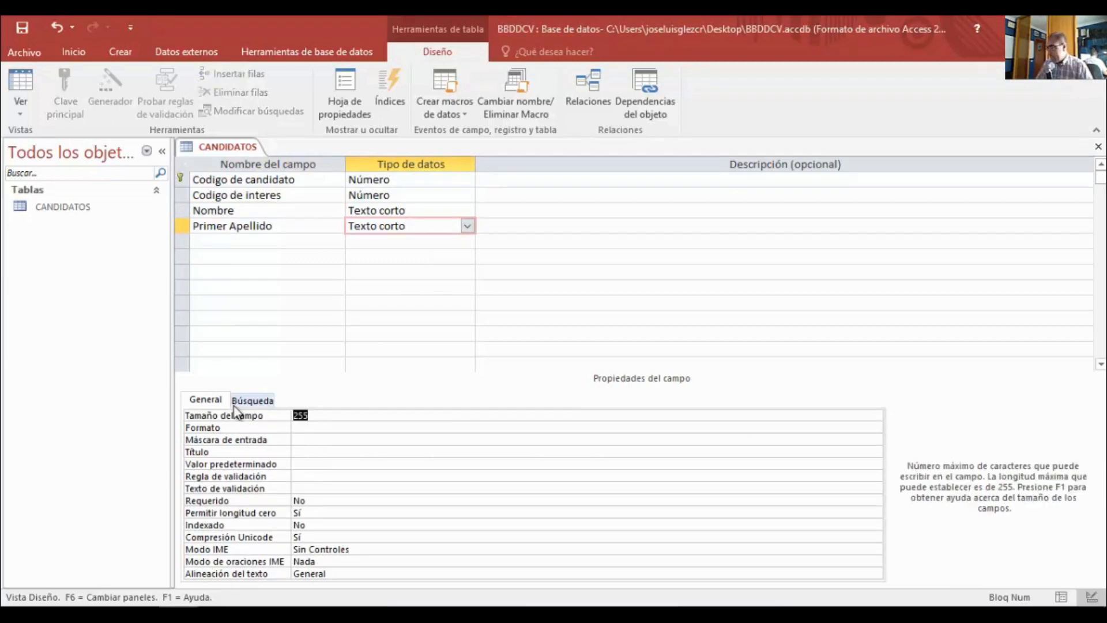
text(30)
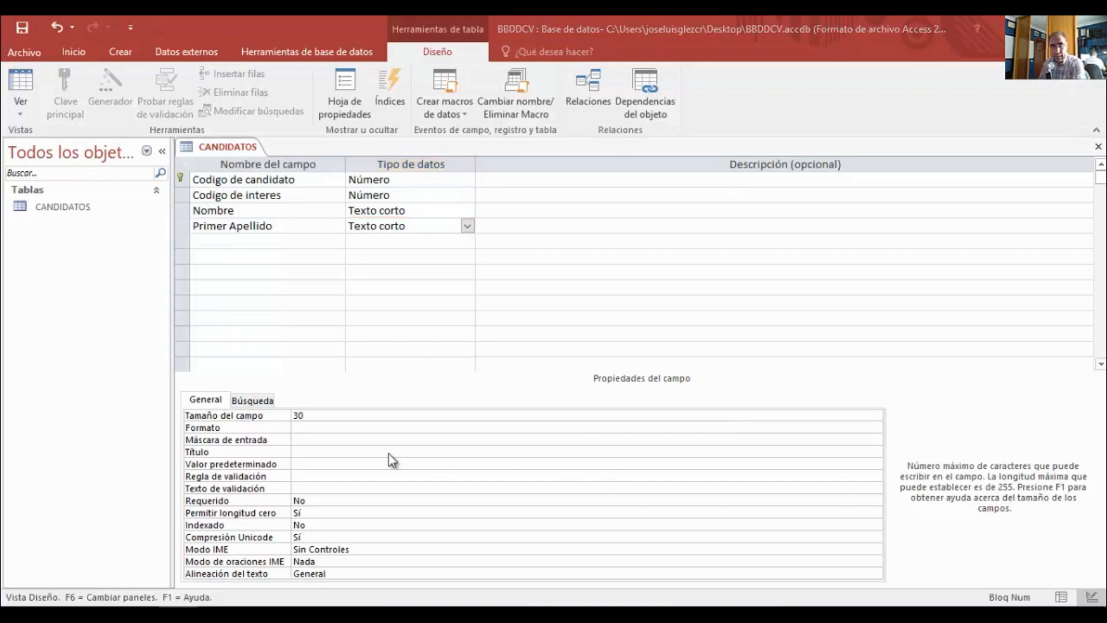
Step: Set the Primer Apellido field's input mask to >L< followed by 29 question marks
click(313, 439)
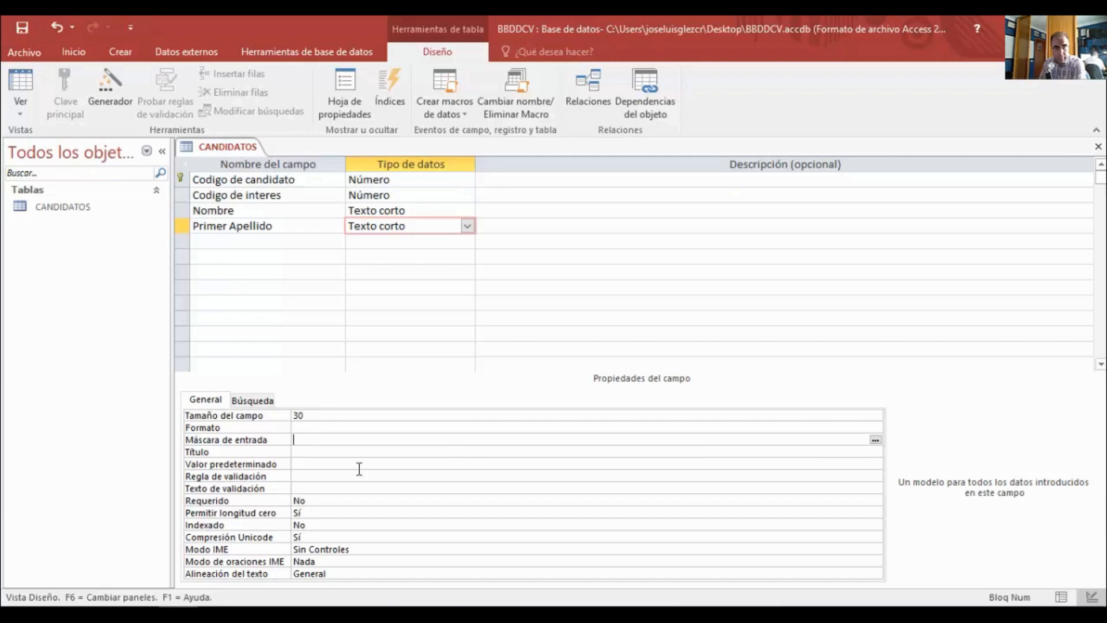
text(>L<??????????????????)
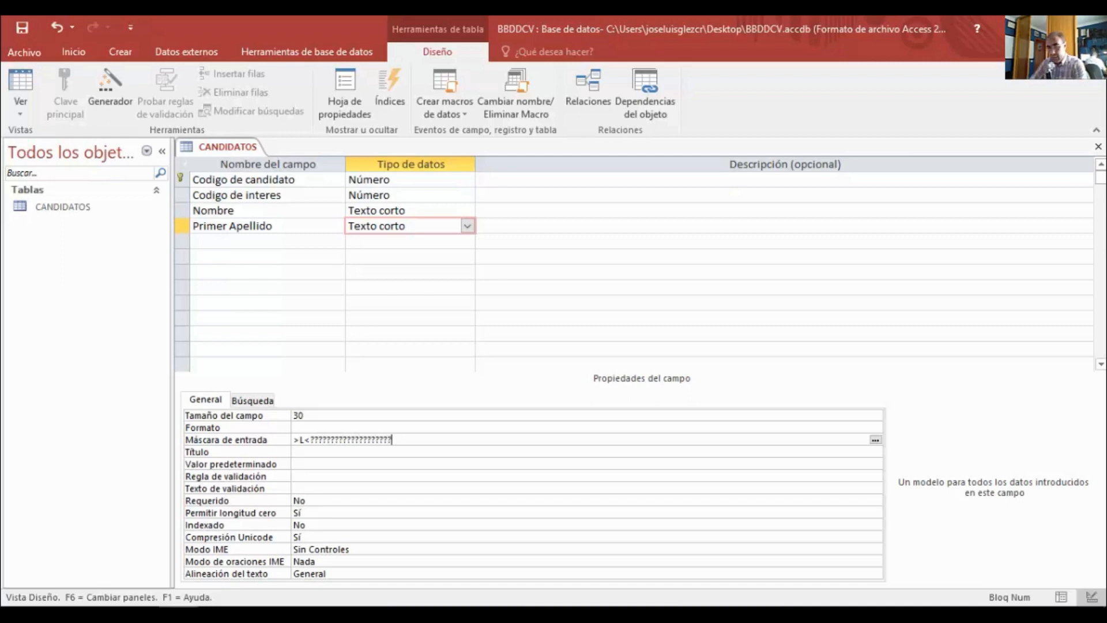
text(????????????)
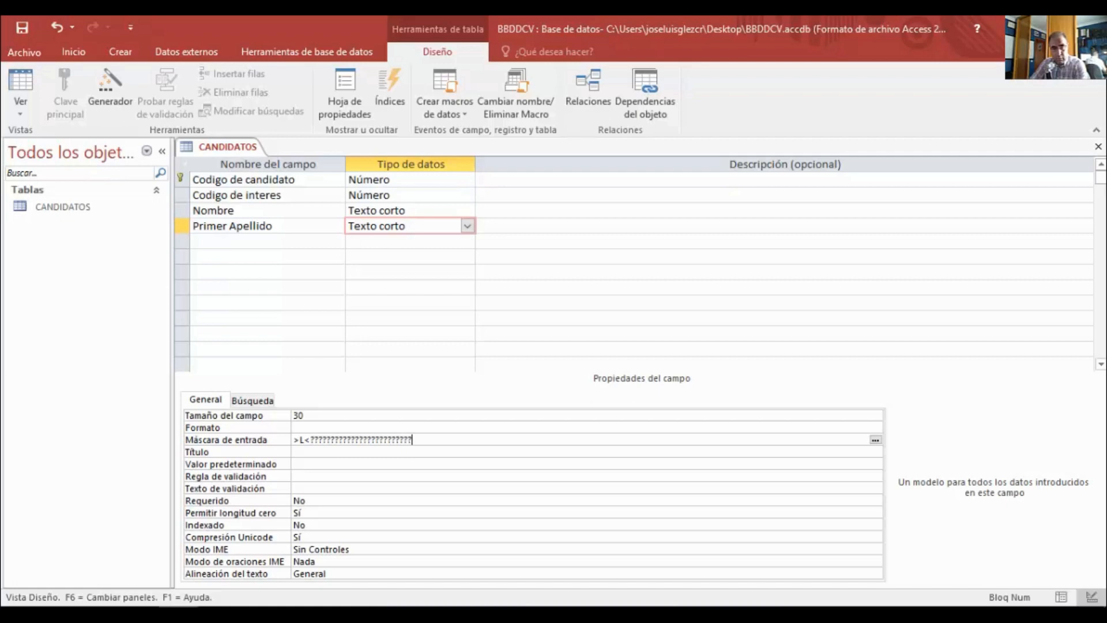
text(?)
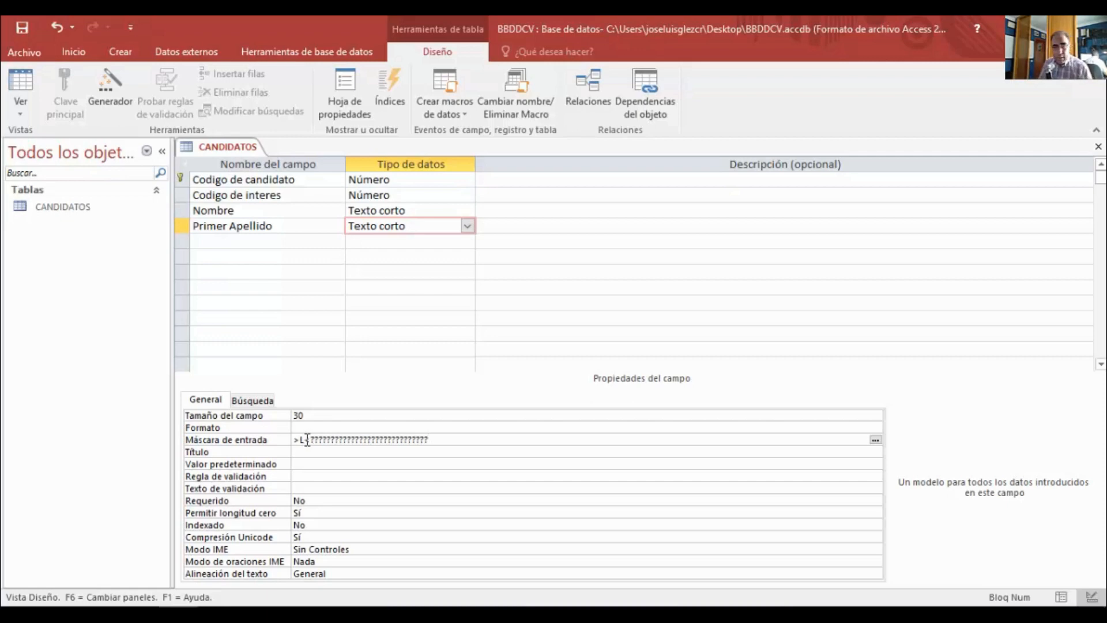
Step: Make the Primer Apellido field mandatory by setting its Requerido property to Sí
click(665, 502)
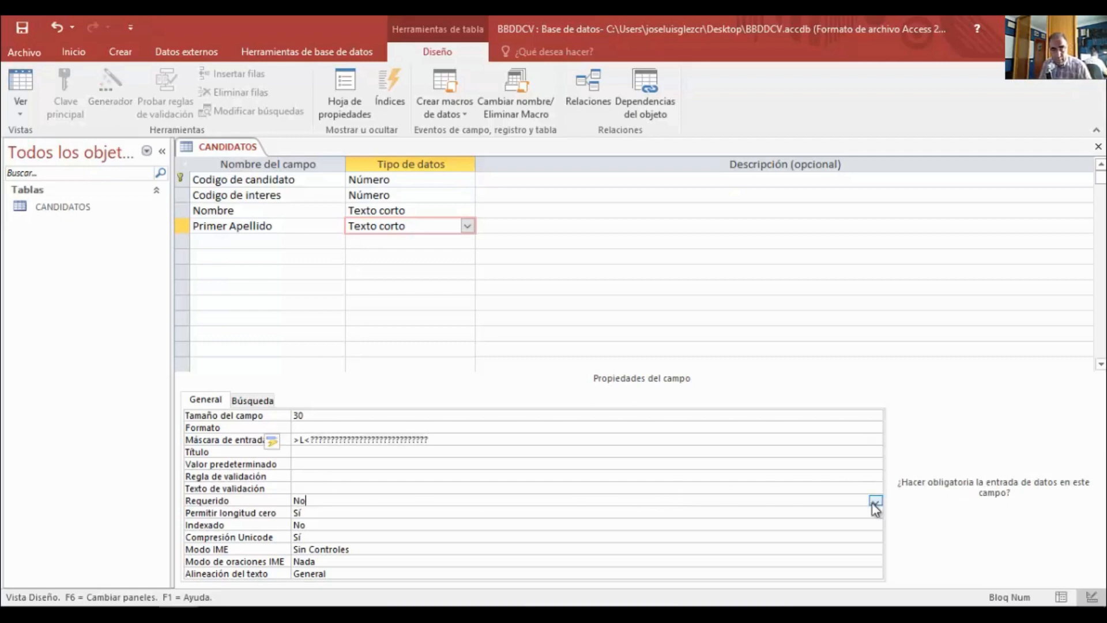
click(875, 501)
click(817, 512)
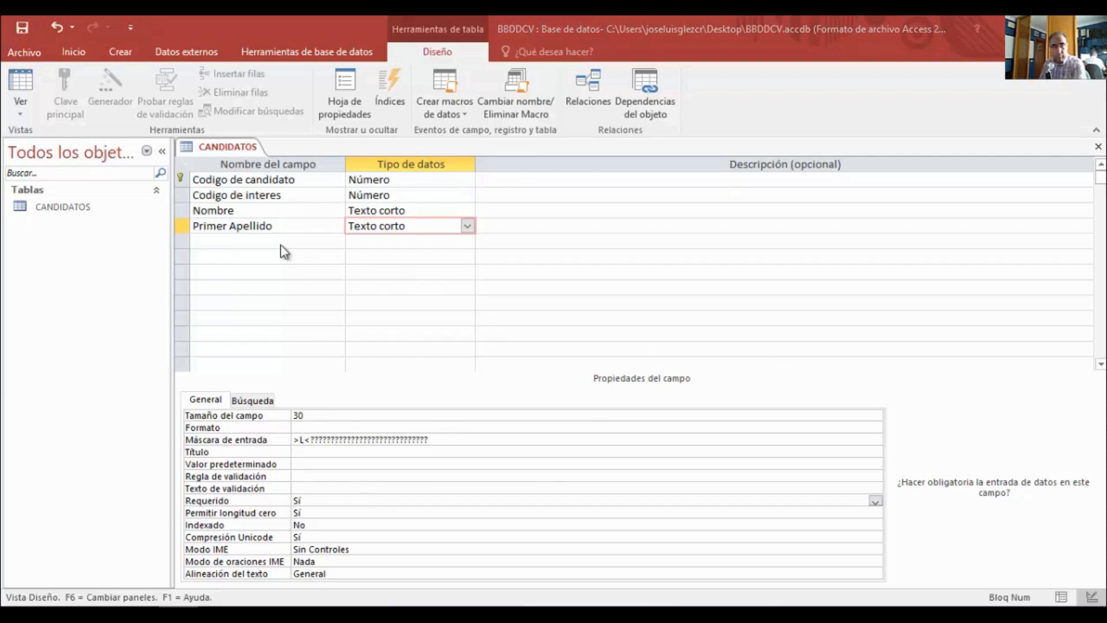
Step: Add a fifth field named "Segundo Apellido" below Primer Apellido with the data type Texto corto
click(252, 238)
text(Segundo Apellido)
click(371, 242)
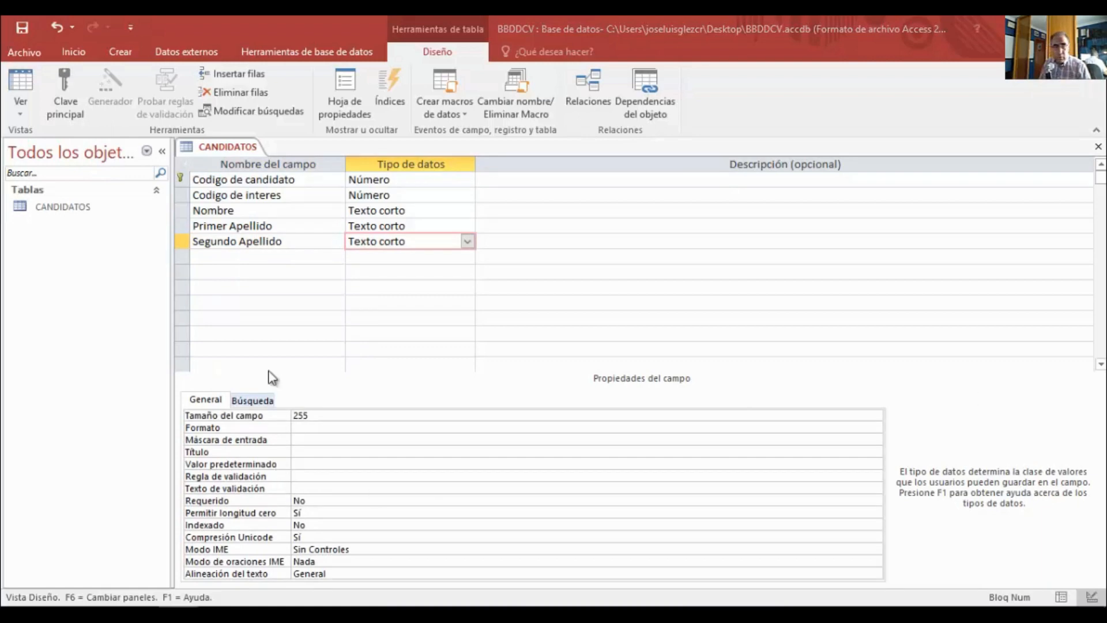
Step: Give Segundo Apellido a field size of 30 and the same input mask as Primer Apellido, copied from that field
click(251, 228)
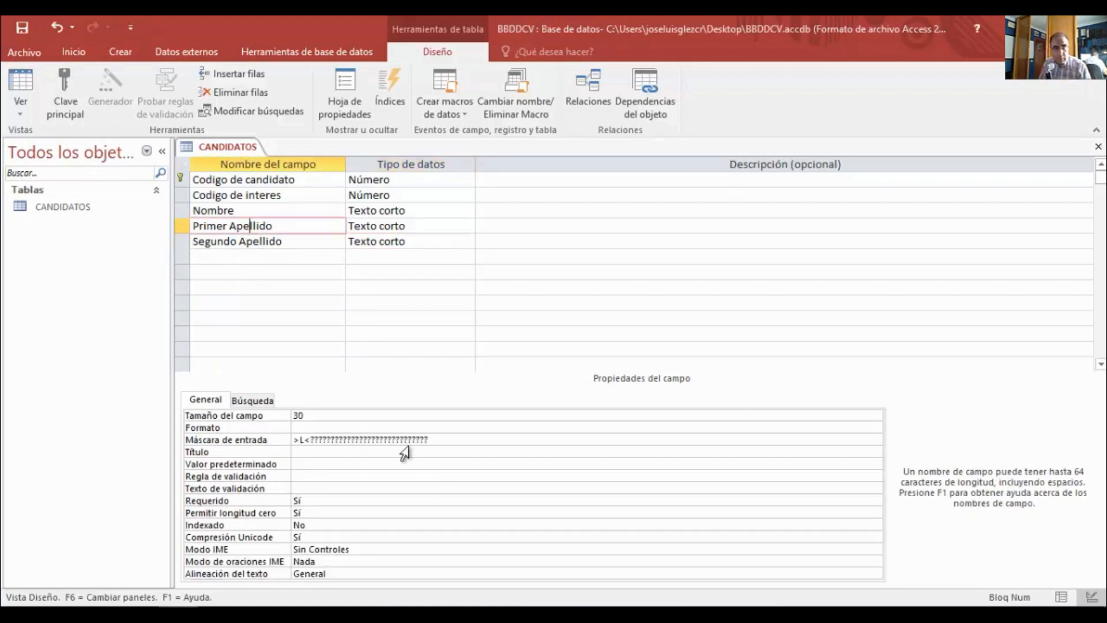
drag(436, 440, 341, 442)
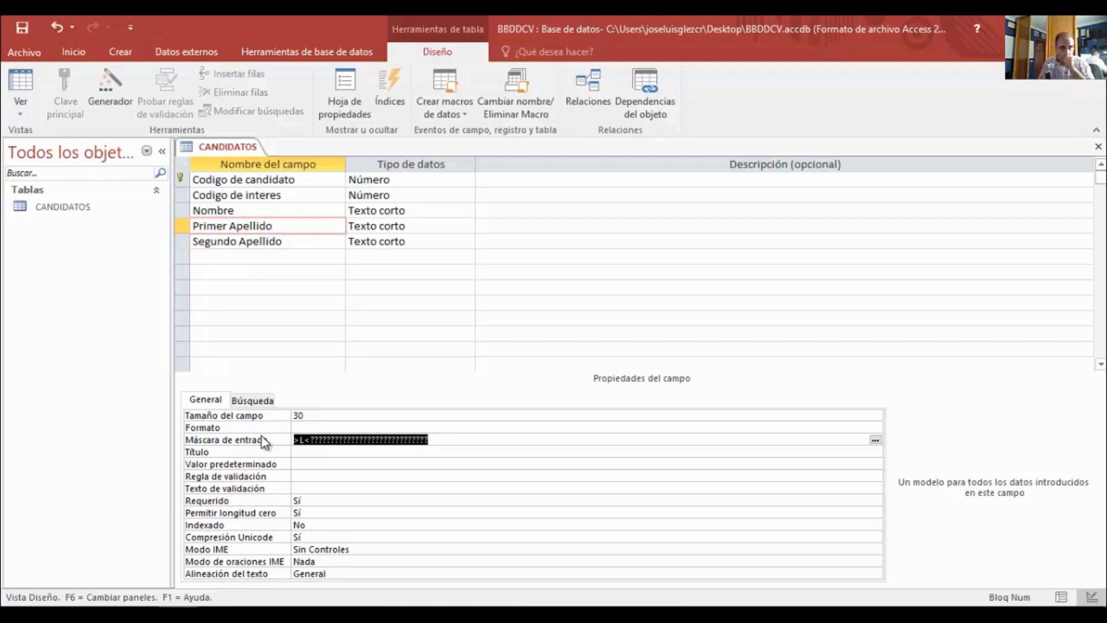
click(292, 241)
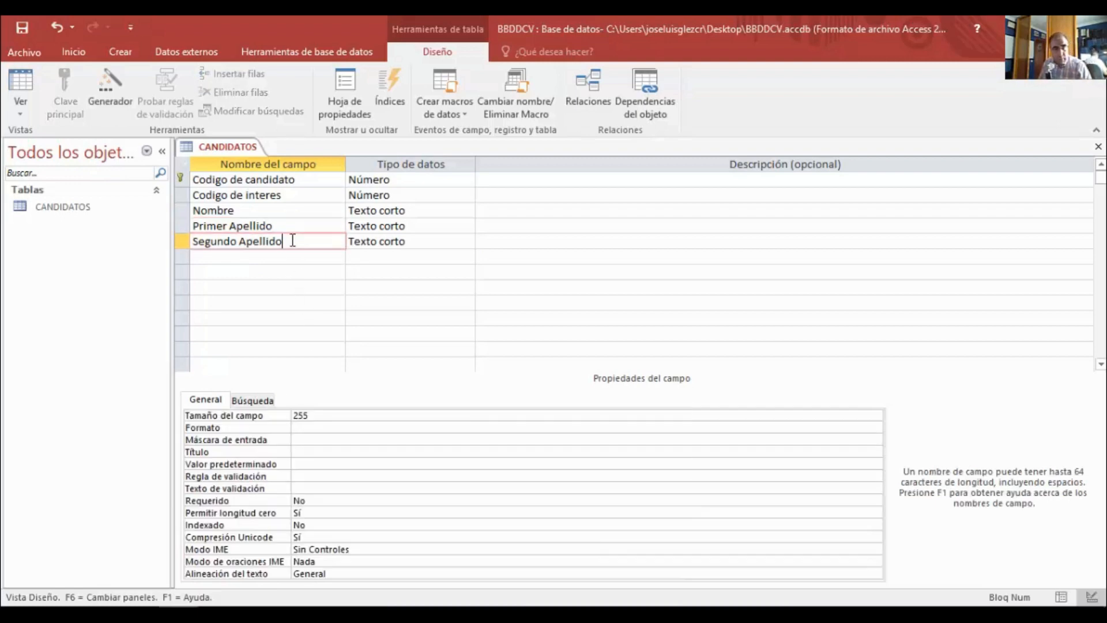
double_click(306, 415)
text(30)
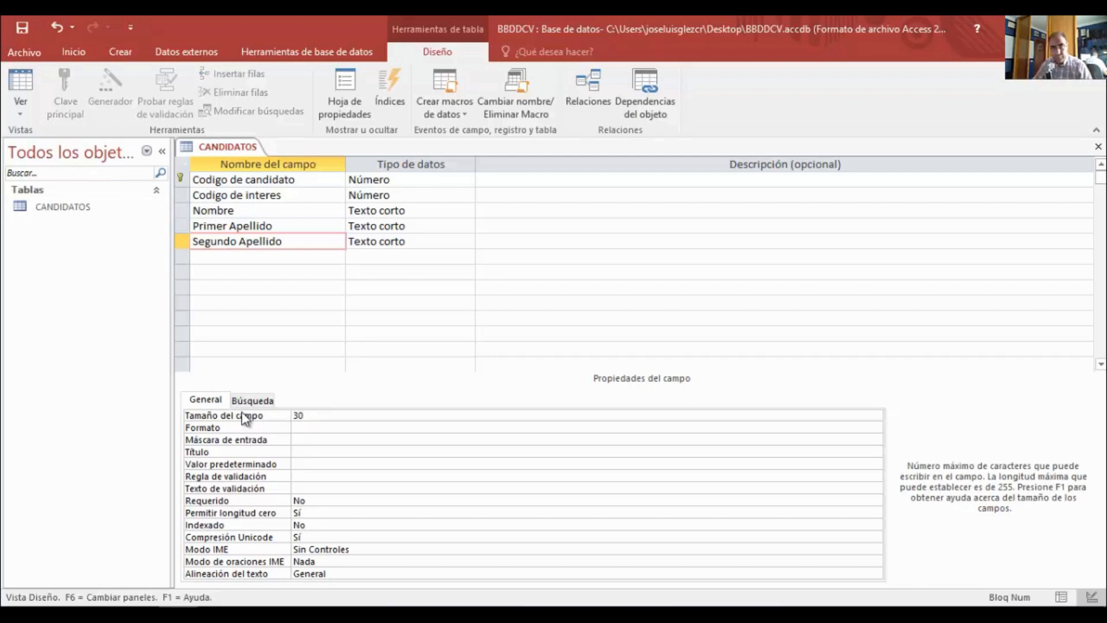
click(301, 439)
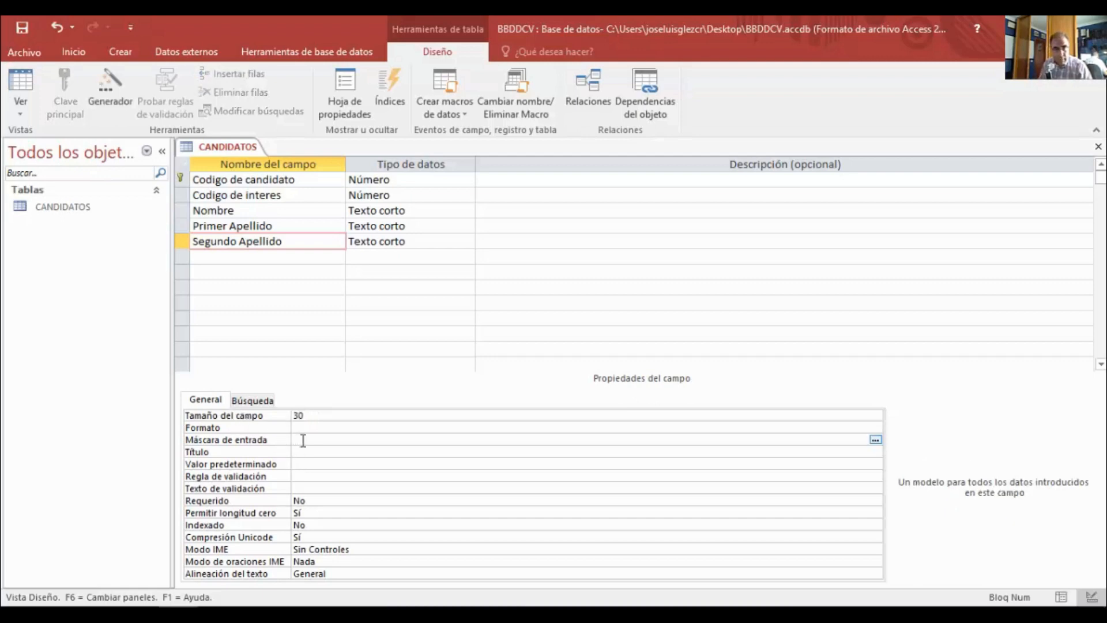
text(>L<?????????????????????????????)
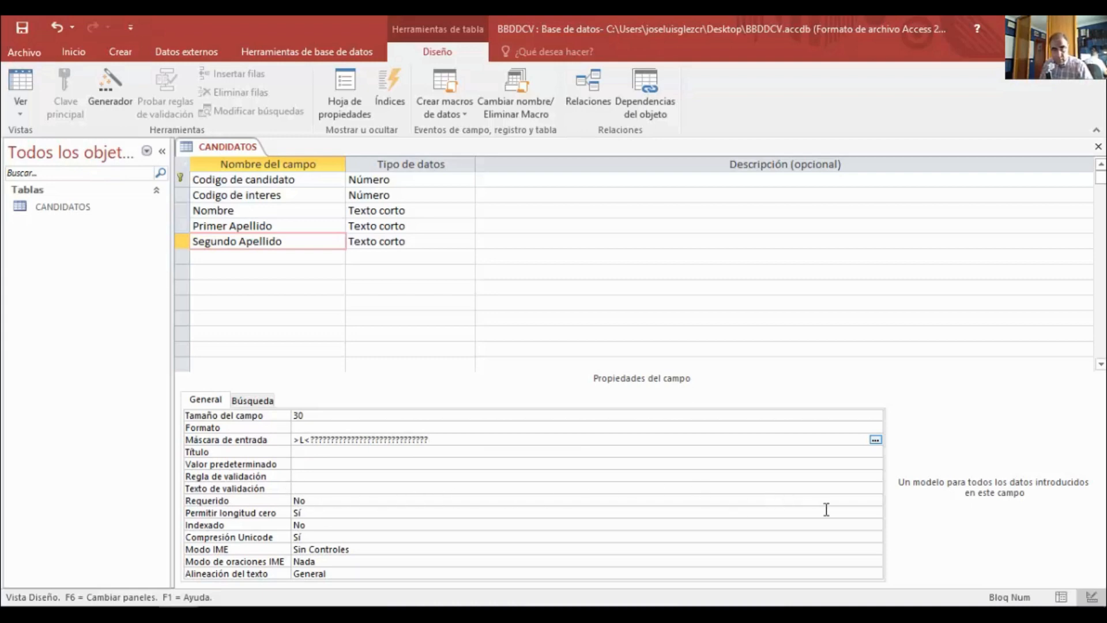
Step: Keep Segundo Apellido optional by choosing No for Requerido, and compare this property with that of Primer Apellido
click(872, 500)
click(875, 500)
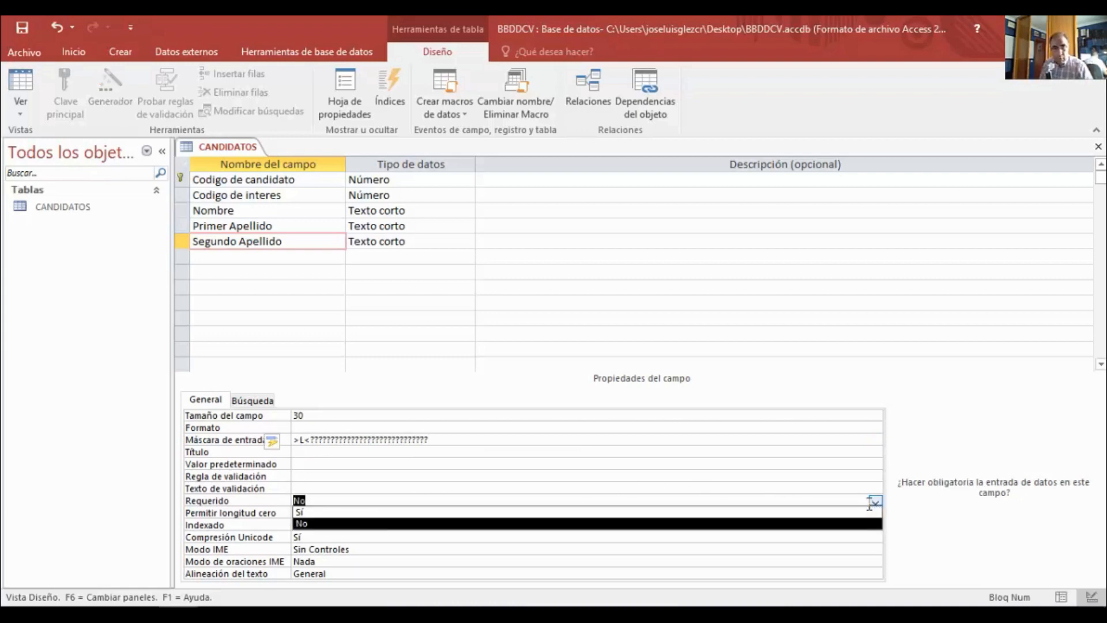
click(791, 525)
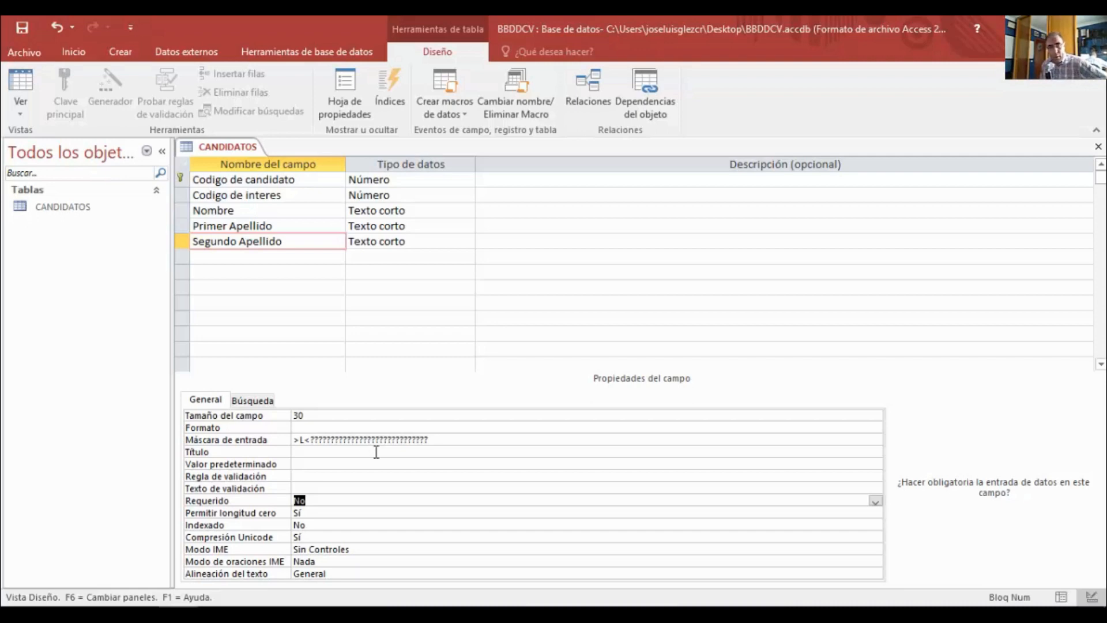
click(306, 230)
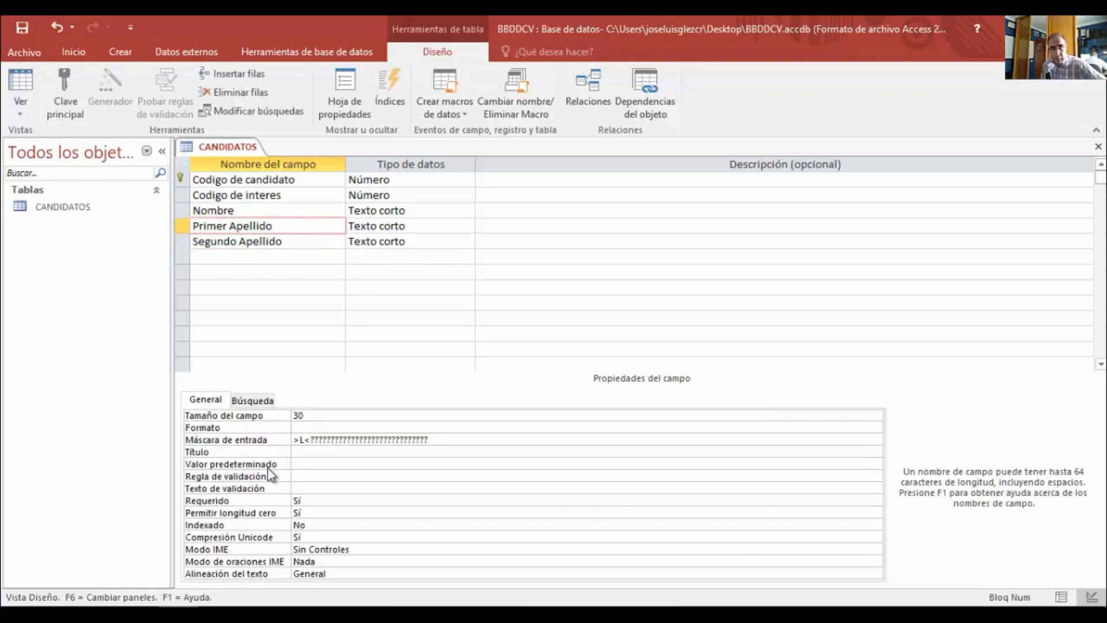
click(283, 241)
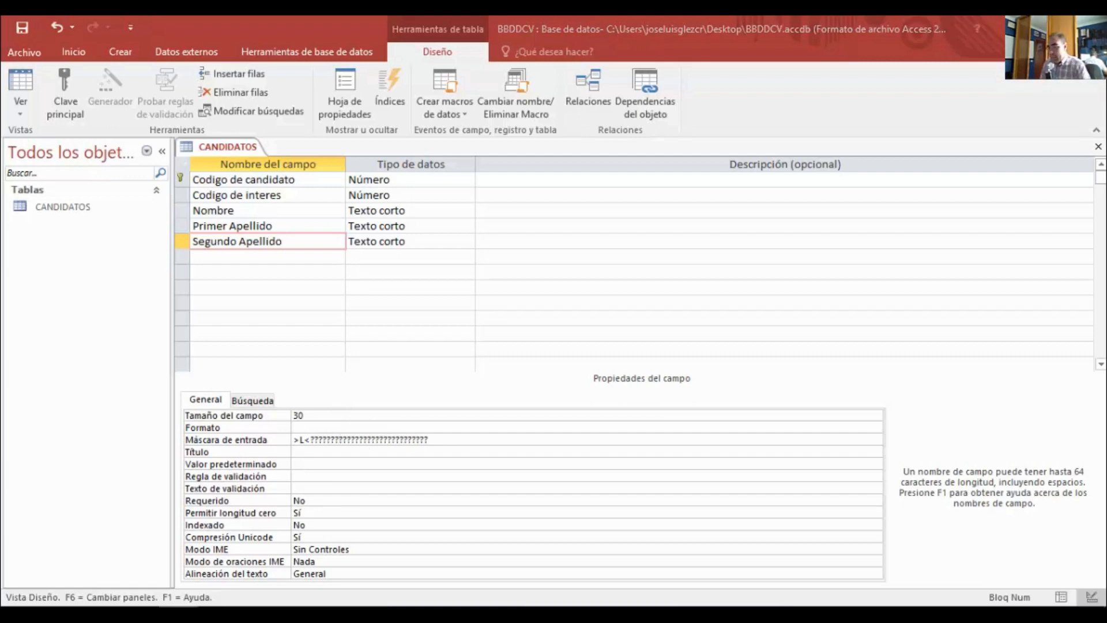
Step: Add a sixth field named "Domicilio" below Segundo Apellido as Texto corto, with a field size of 150
click(241, 259)
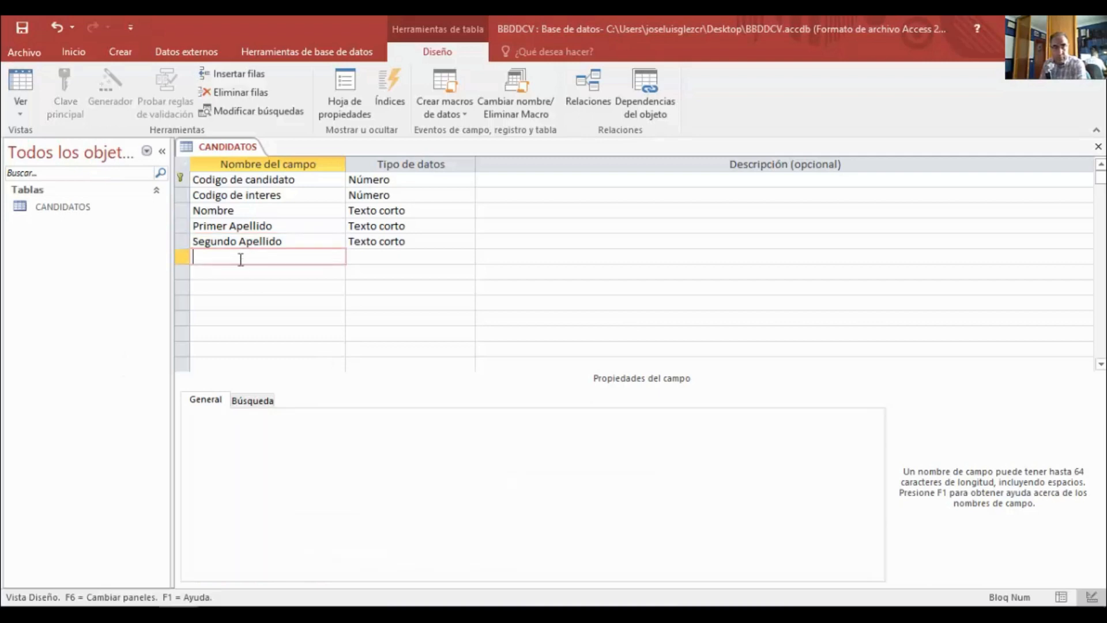
text(Domicilio)
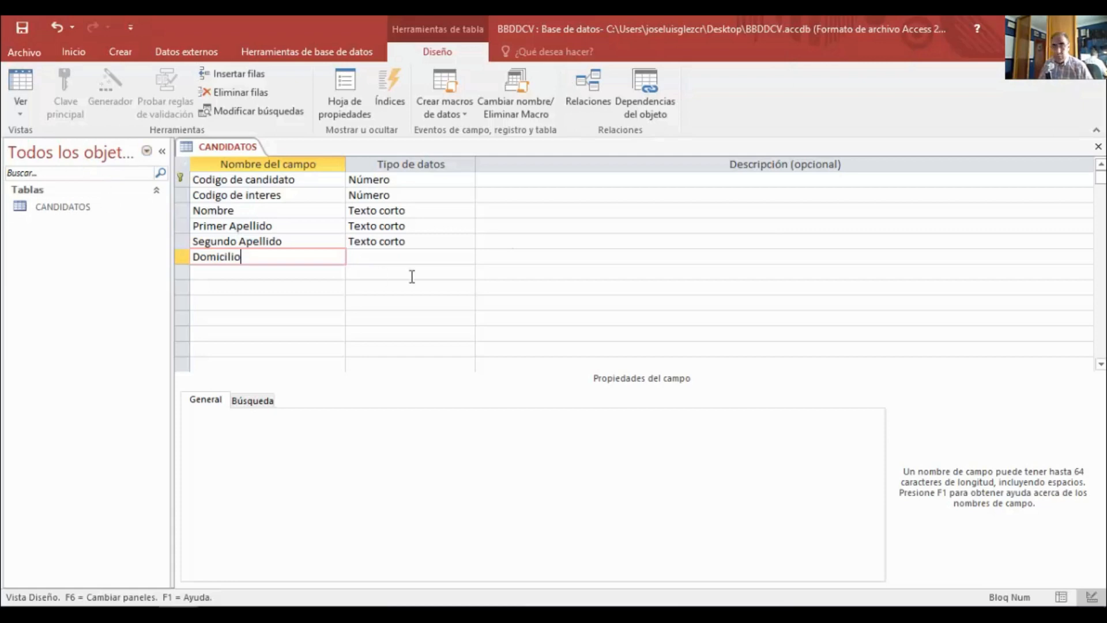
click(410, 257)
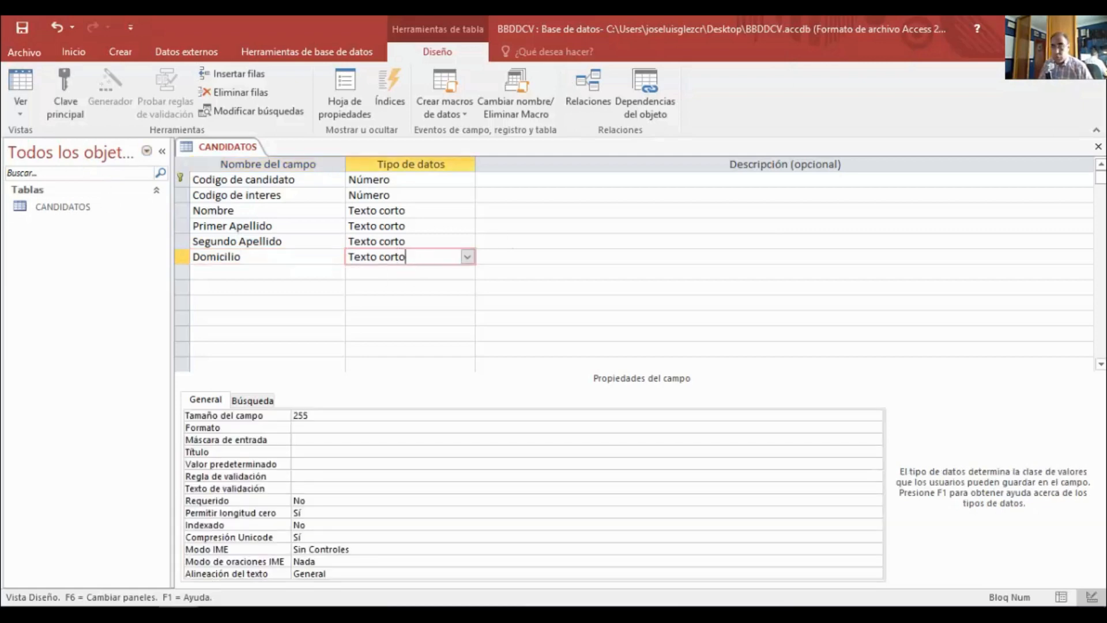
click(285, 256)
click(316, 415)
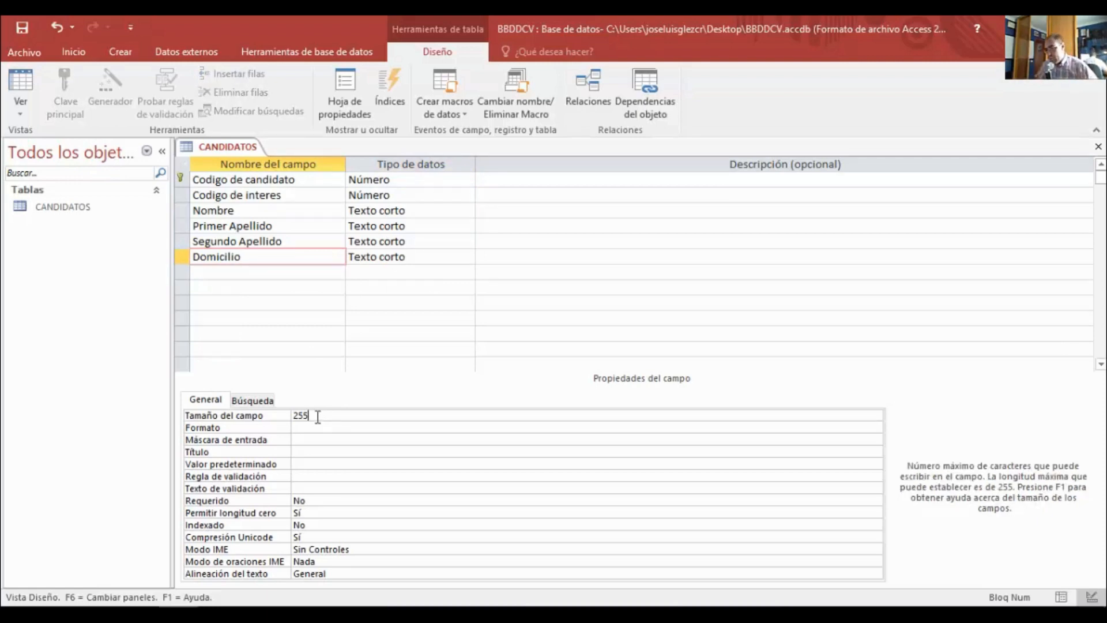
drag(317, 417, 231, 442)
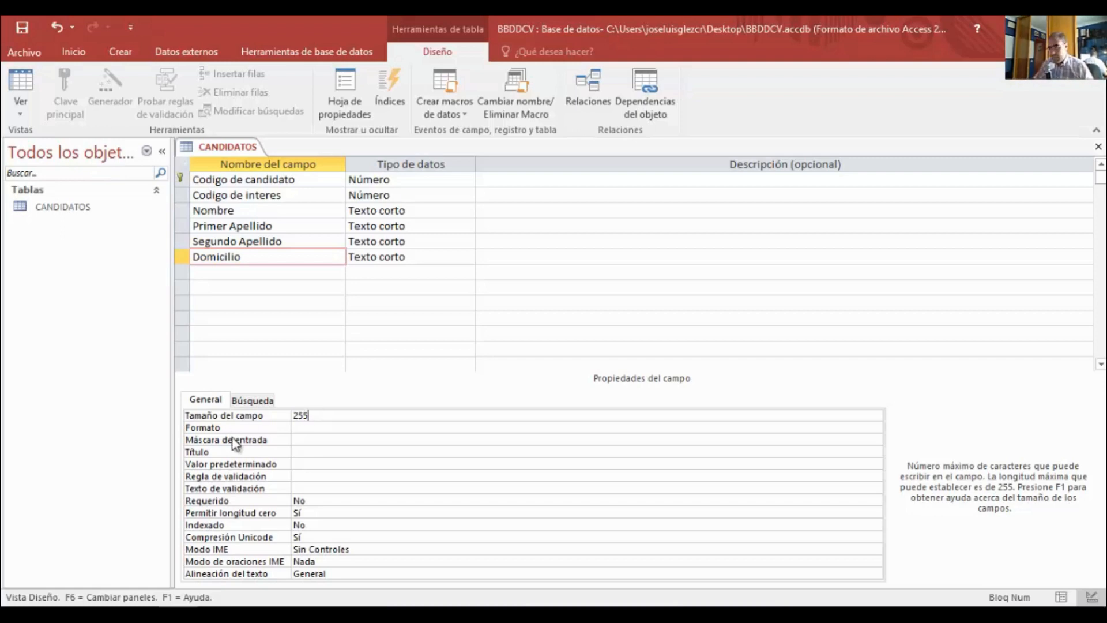
drag(312, 414, 285, 414)
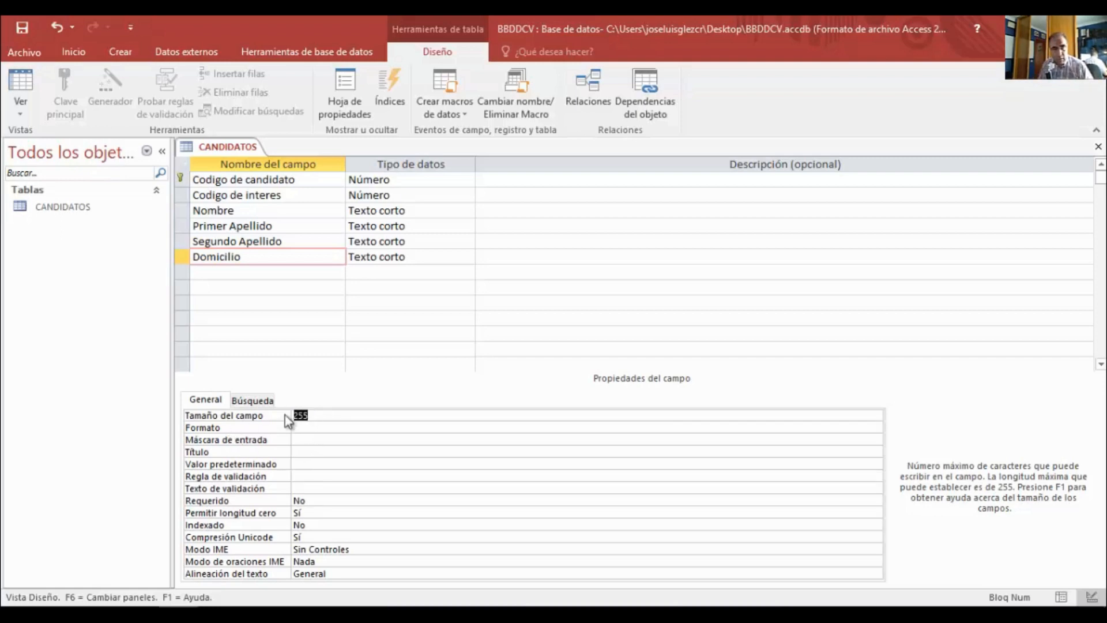
text(150)
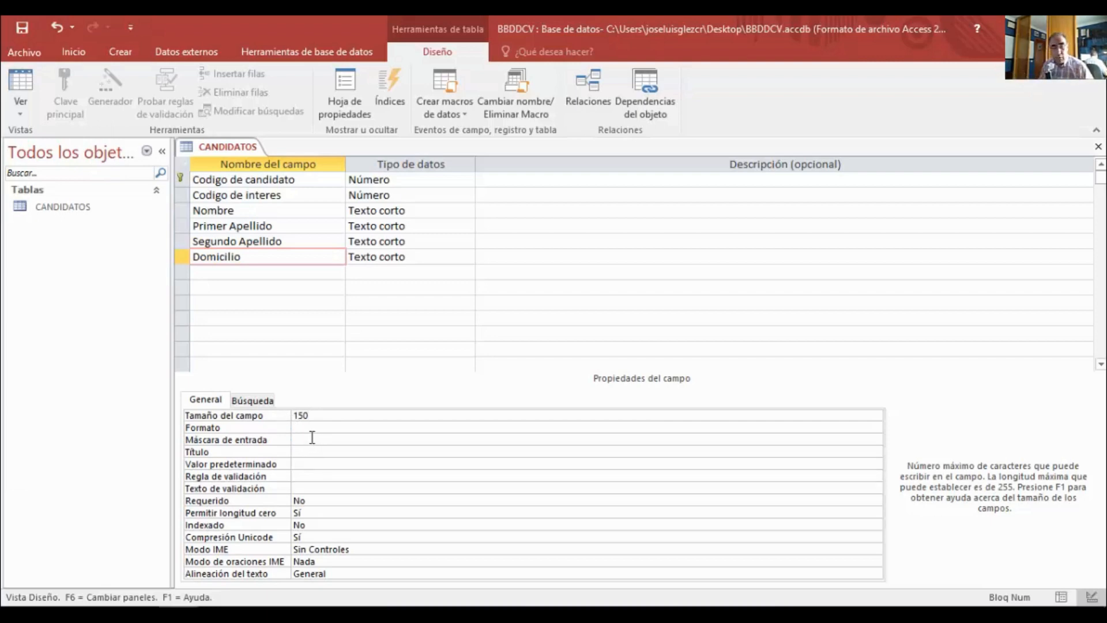
Step: Make the Domicilio field mandatory by setting its Requerido property to Sí
click(350, 503)
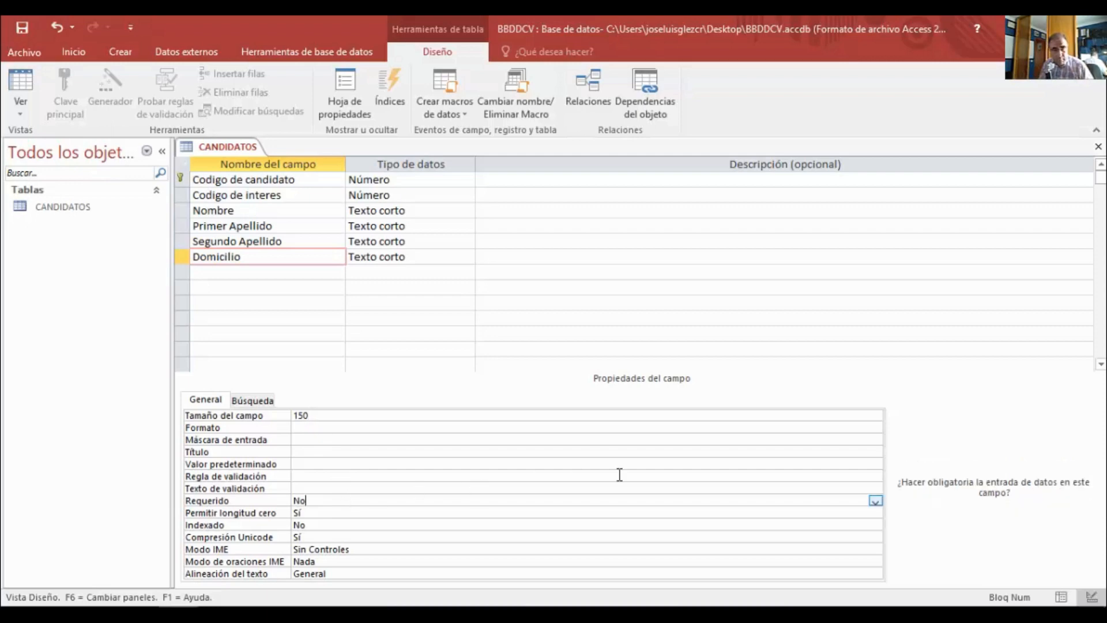
click(875, 501)
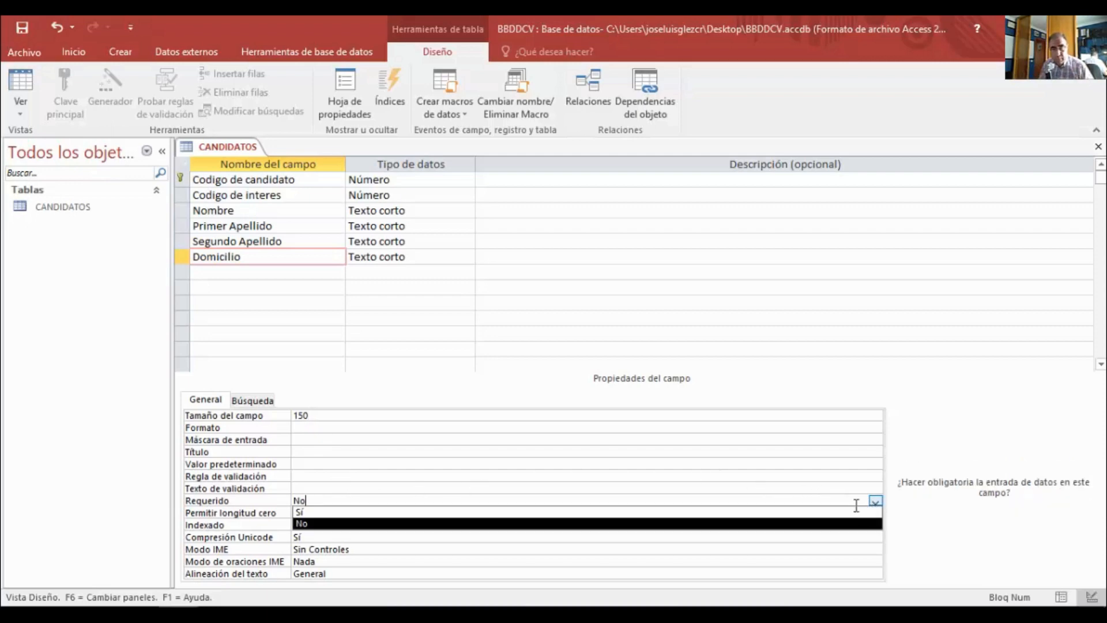
click(853, 512)
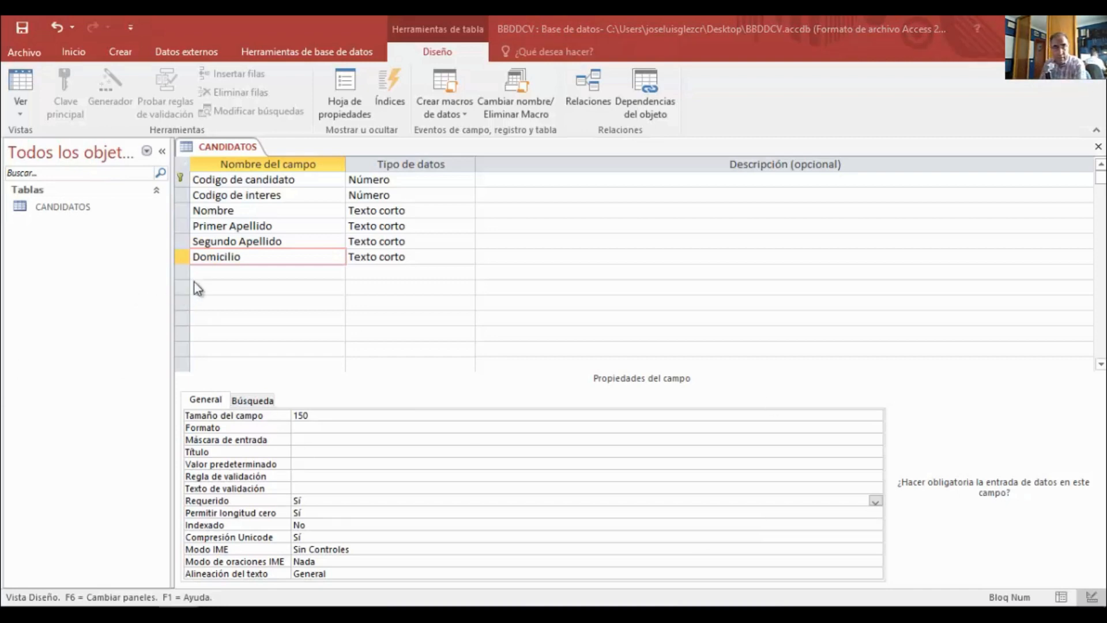
Step: Add a seventh field named "Poblacion" below Domicilio with the data type Texto corto
click(218, 272)
text(Poblacion)
click(414, 271)
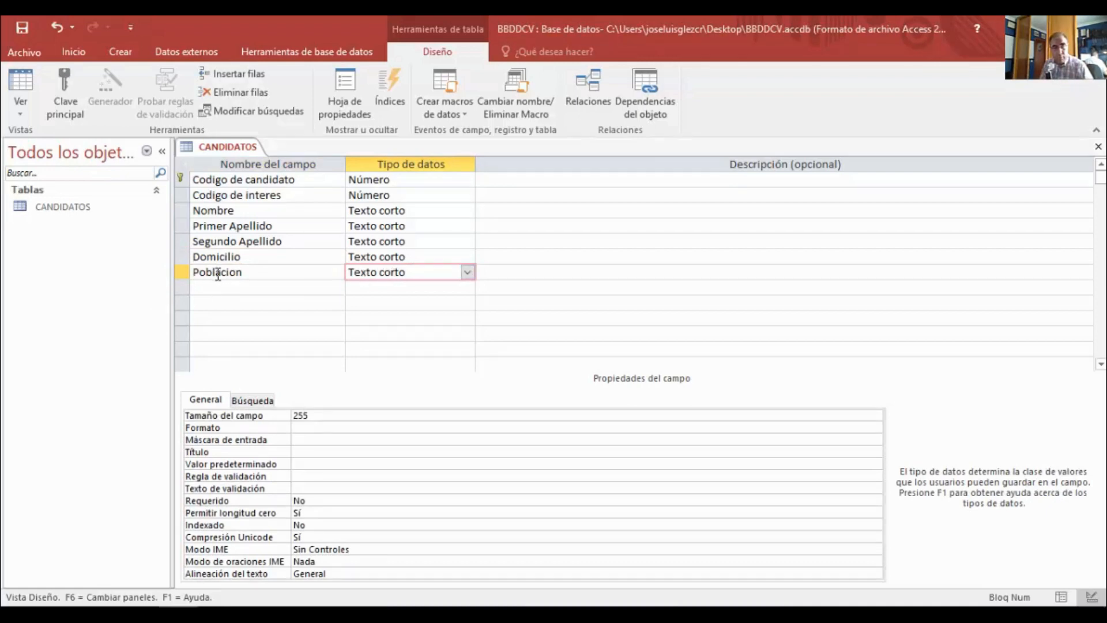
Step: Give the Poblacion field the title "Población", reusing its field name and adding the accent on the o
drag(252, 277, 181, 275)
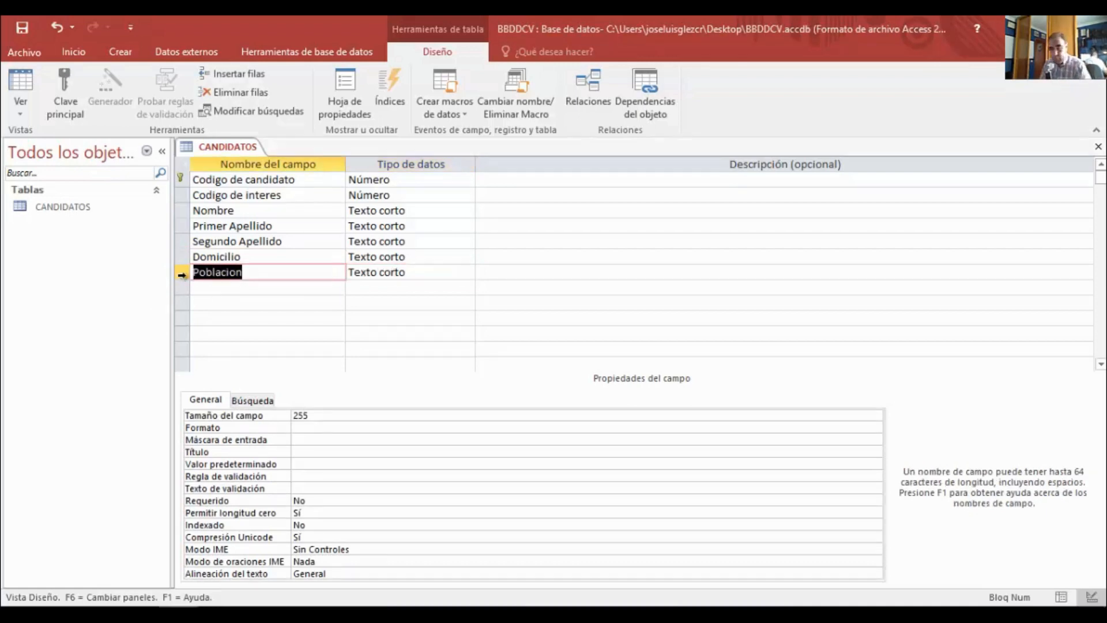
click(307, 454)
text(Poblacion)
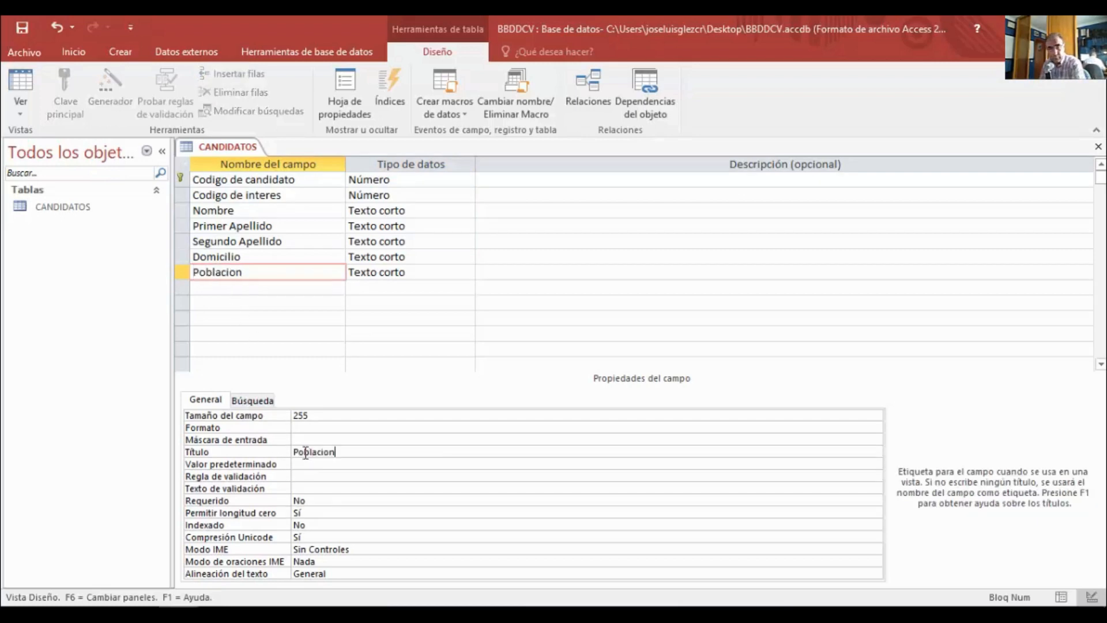
click(326, 451)
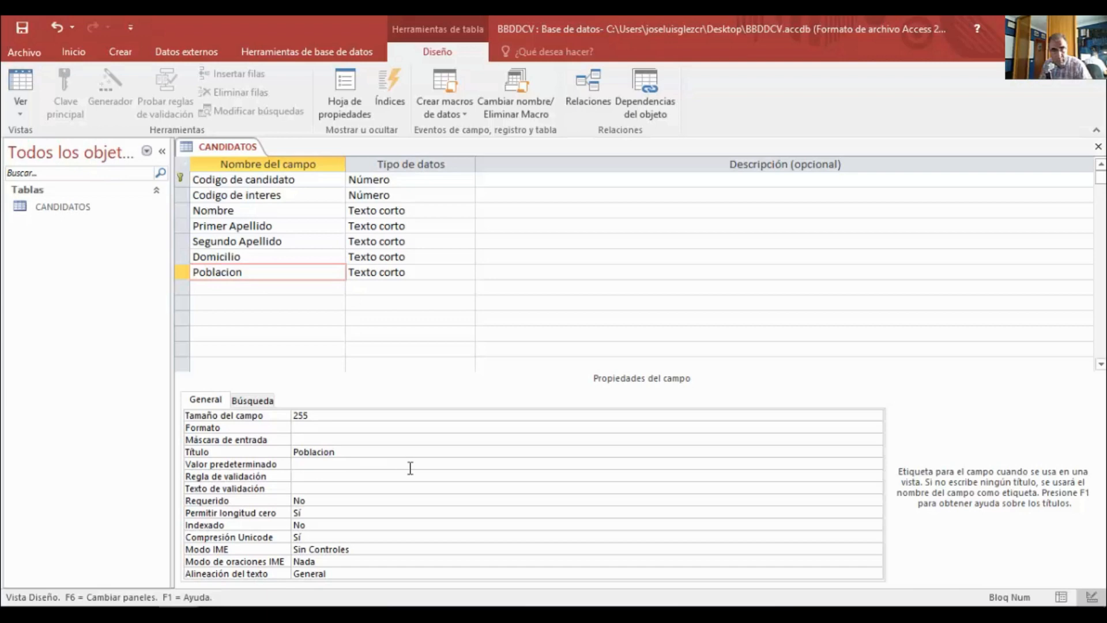
key(Delete)
text(ó)
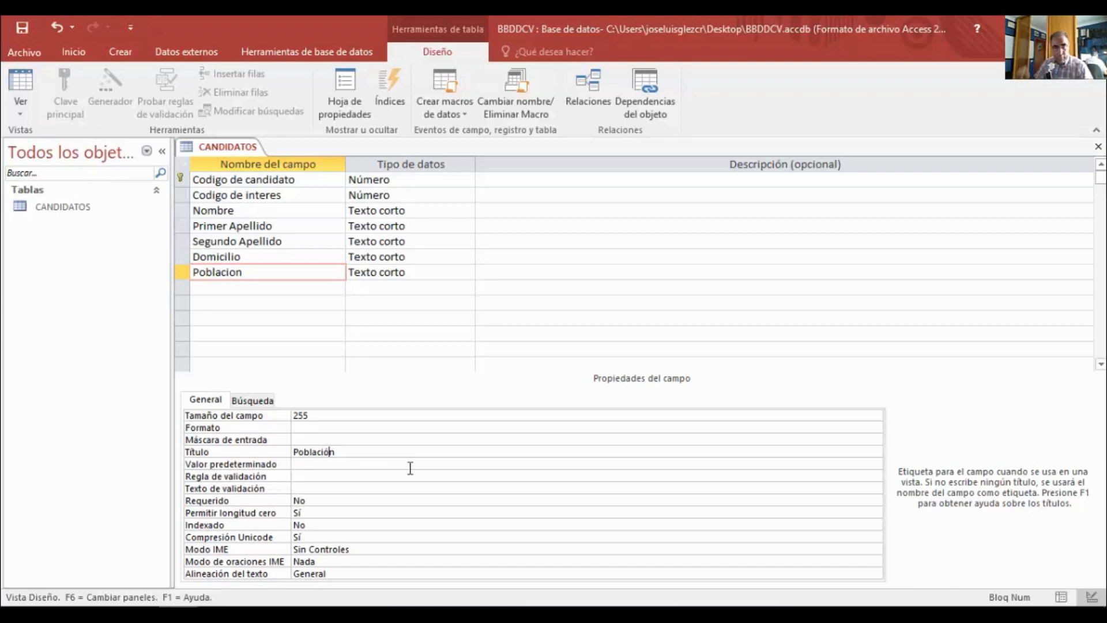
Step: Set the Poblacion field's size to 150 and make it mandatory by setting Requerido to Sí
click(333, 415)
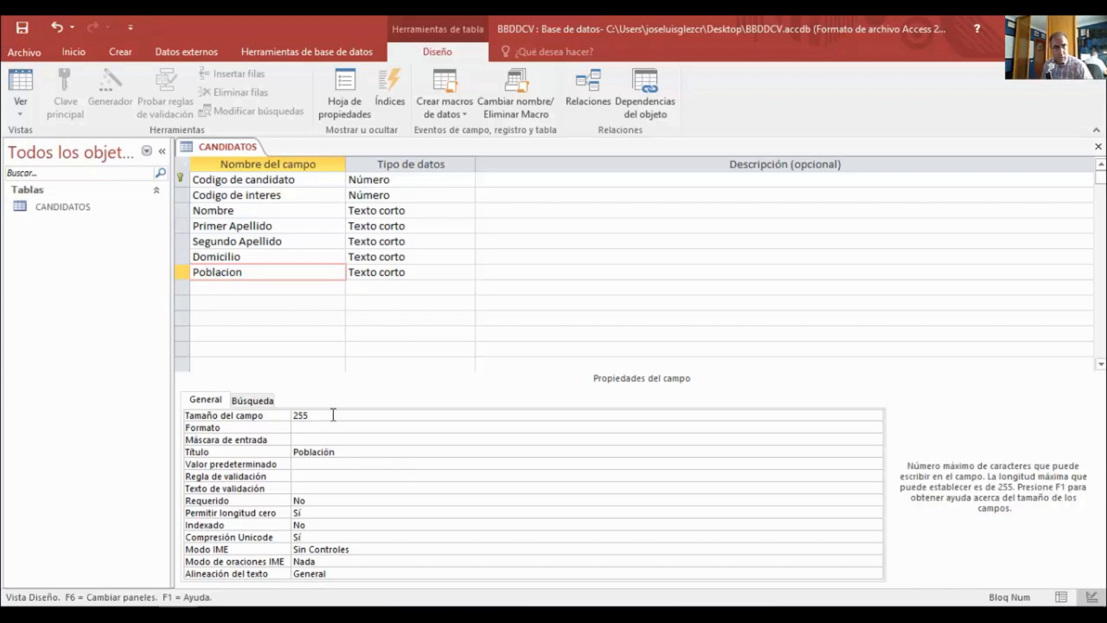
click(249, 415)
text(150)
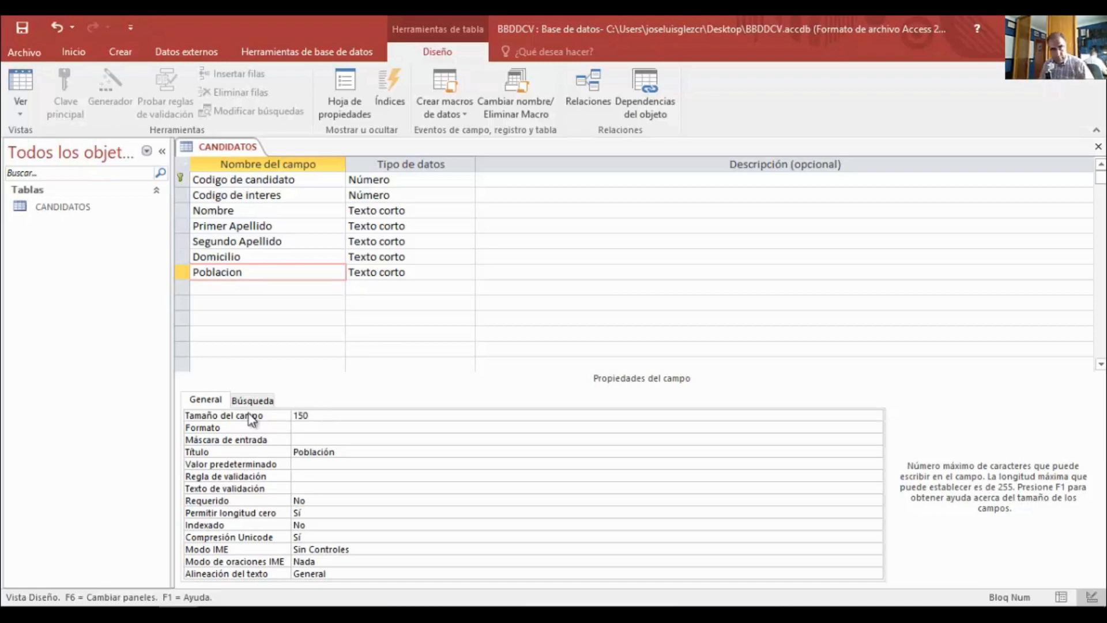
click(324, 500)
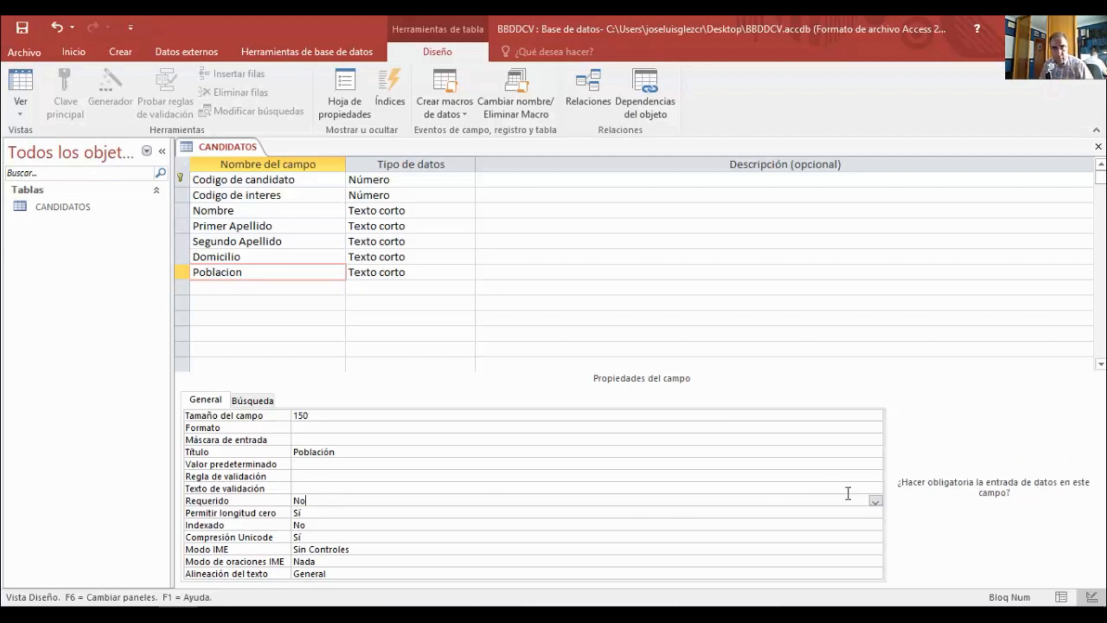
click(875, 500)
click(843, 521)
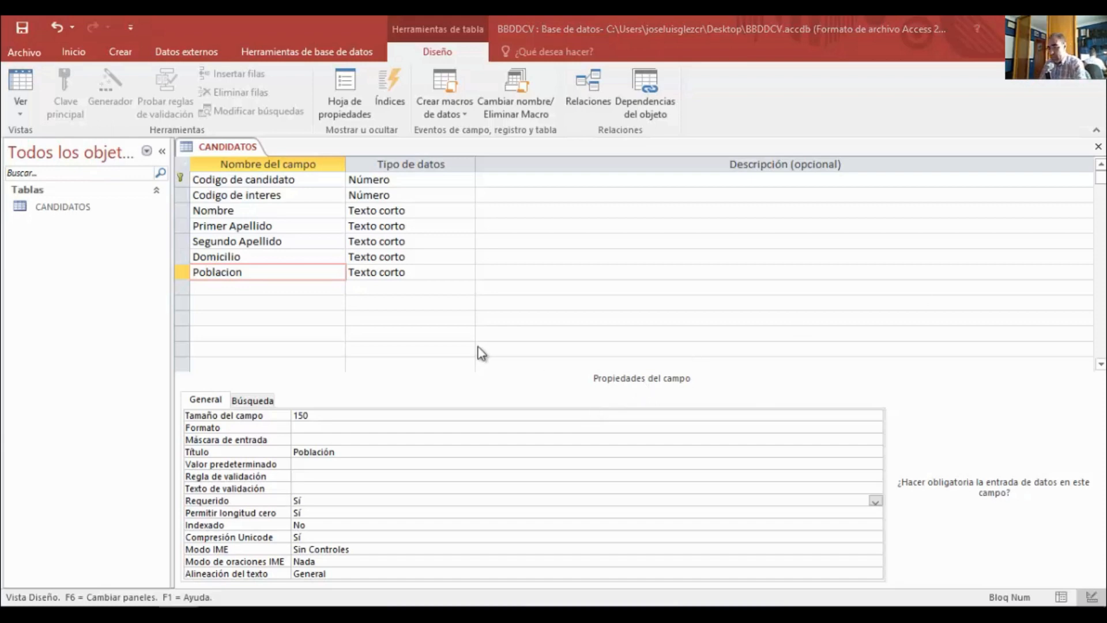
Step: Add an eighth field named "Provincia" below Poblacion as Texto corto, with a field size of 50
click(264, 286)
text(Provincia)
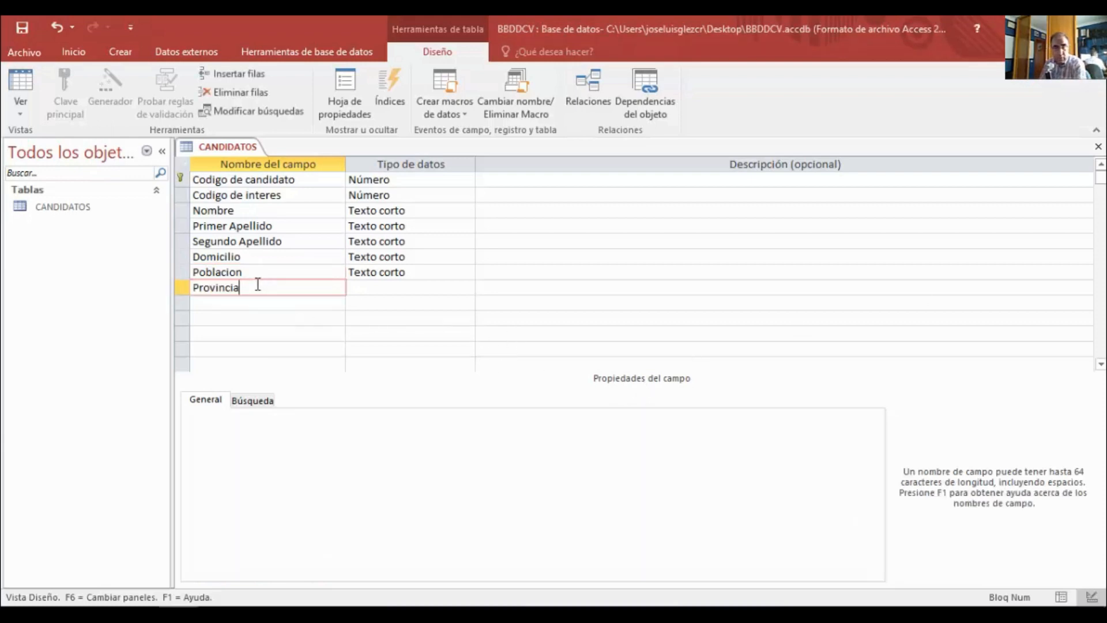
click(366, 288)
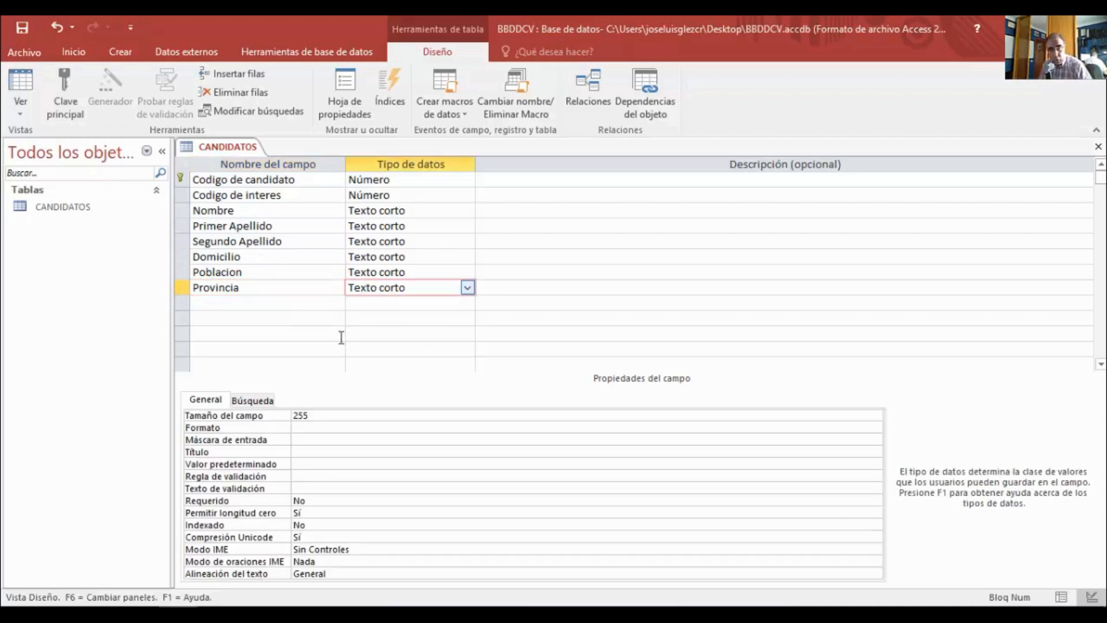
drag(322, 415, 255, 418)
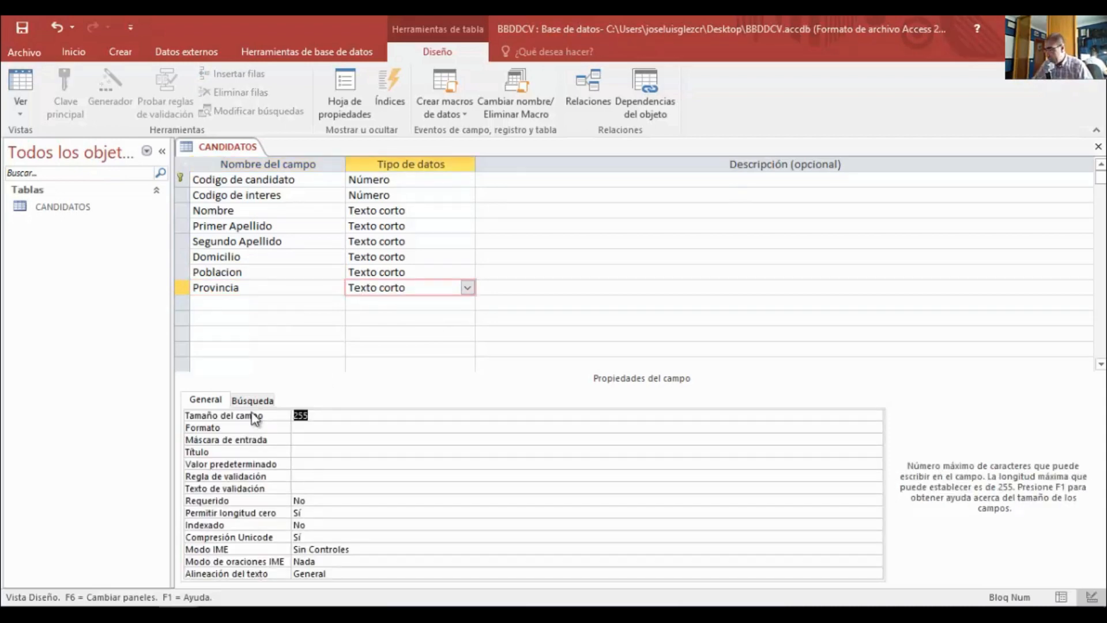
text(50)
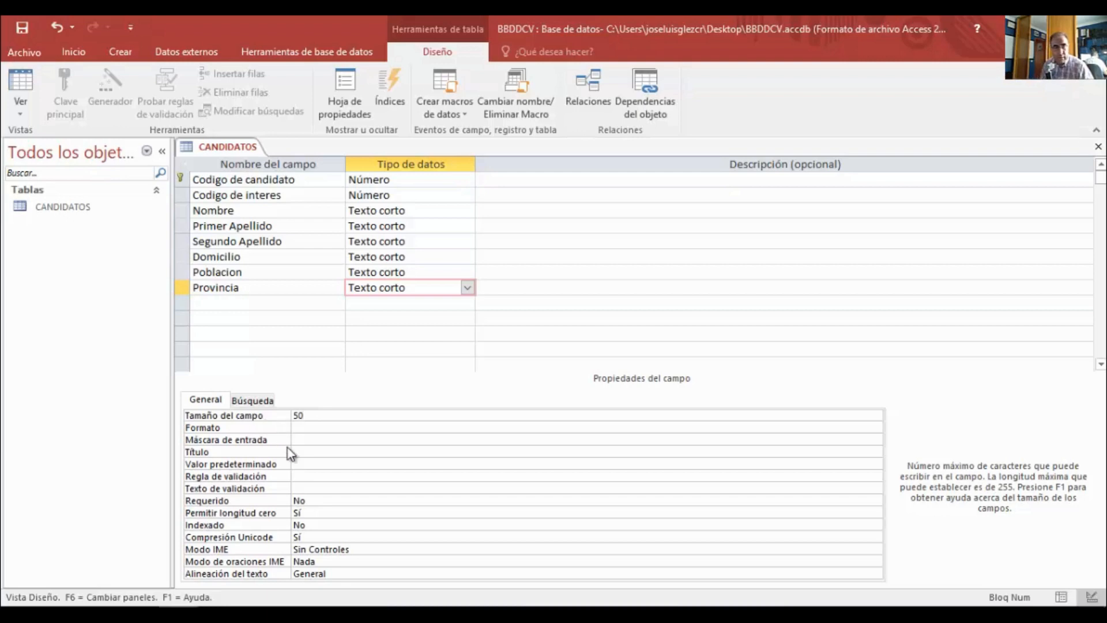
Step: Make the Provincia field mandatory by setting its Requerido property to Sí
click(323, 499)
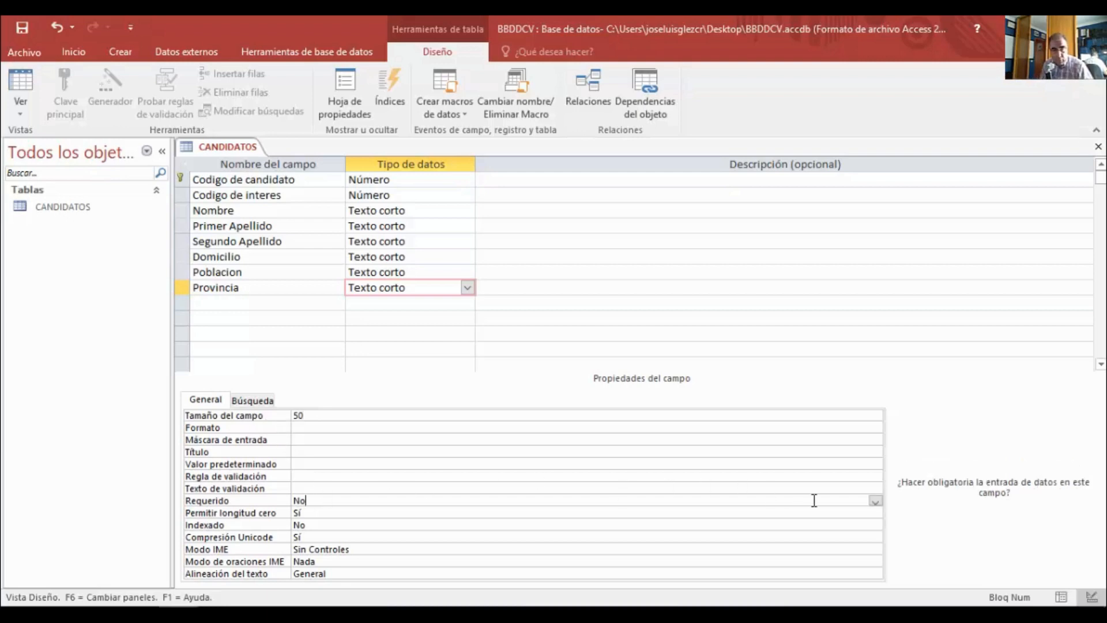
click(872, 500)
click(864, 513)
key(alt+Tab)
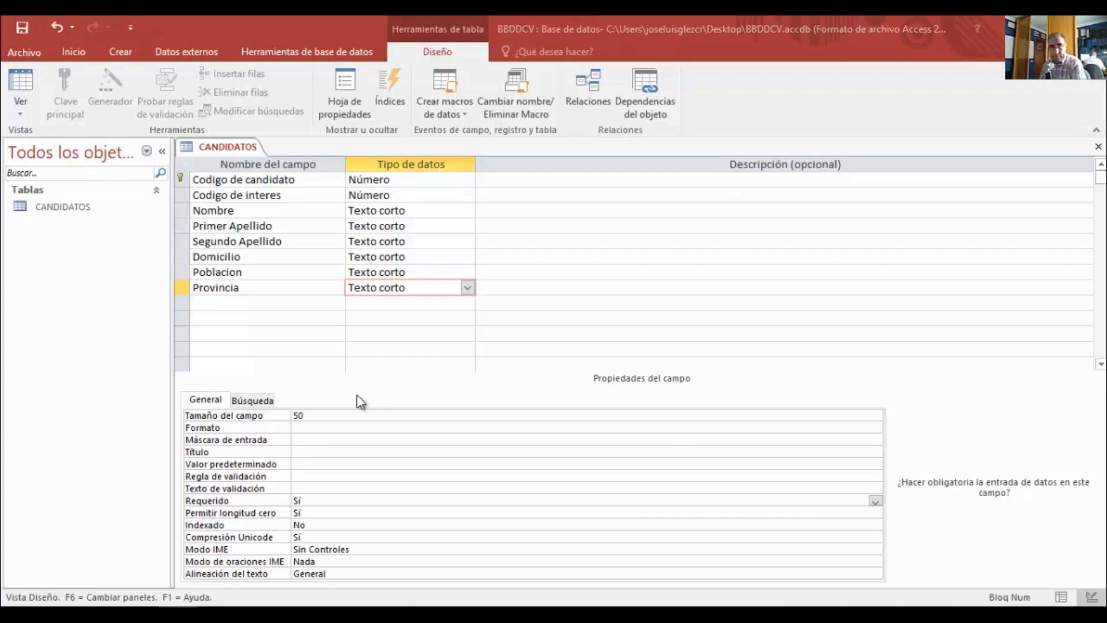
Step: Add a ninth field named "DNI" below Provincia with the data type Texto corto
click(210, 302)
text(DNI)
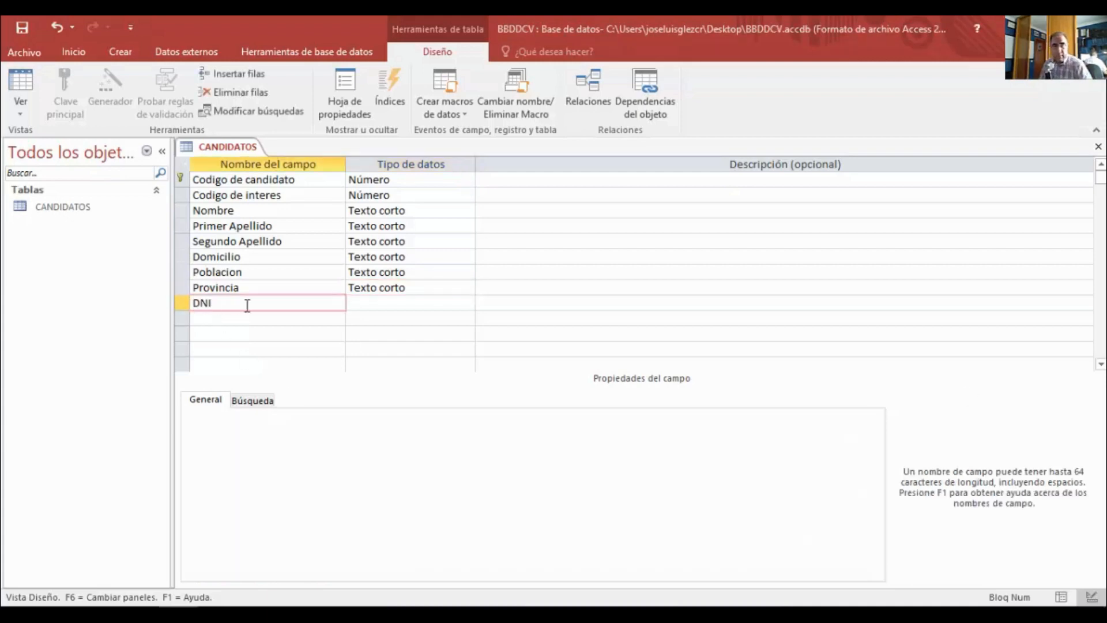
click(393, 288)
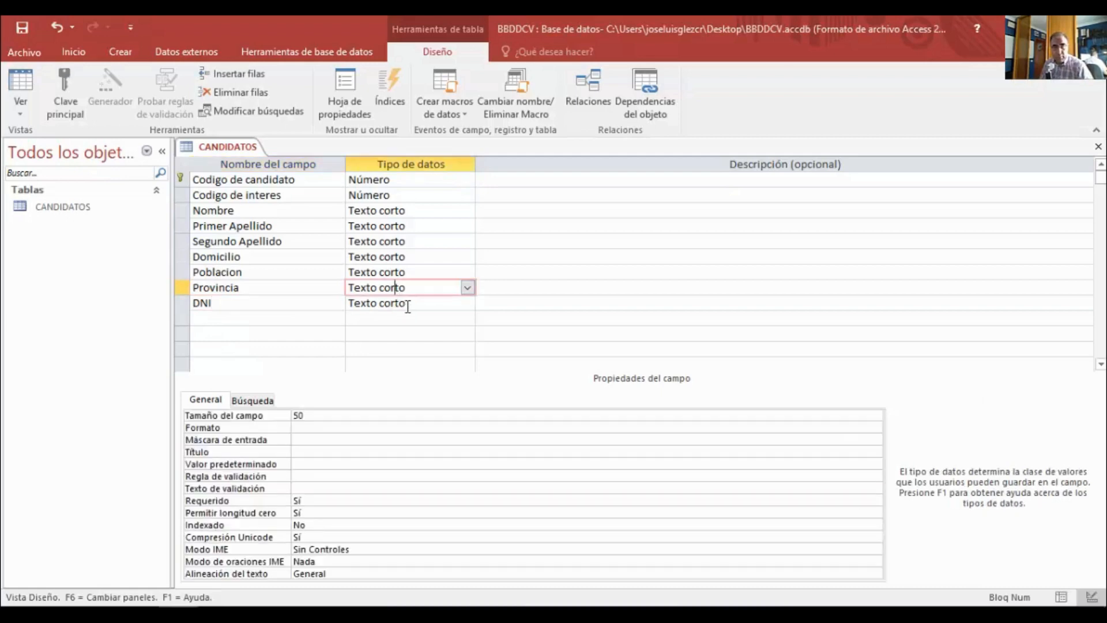
click(404, 304)
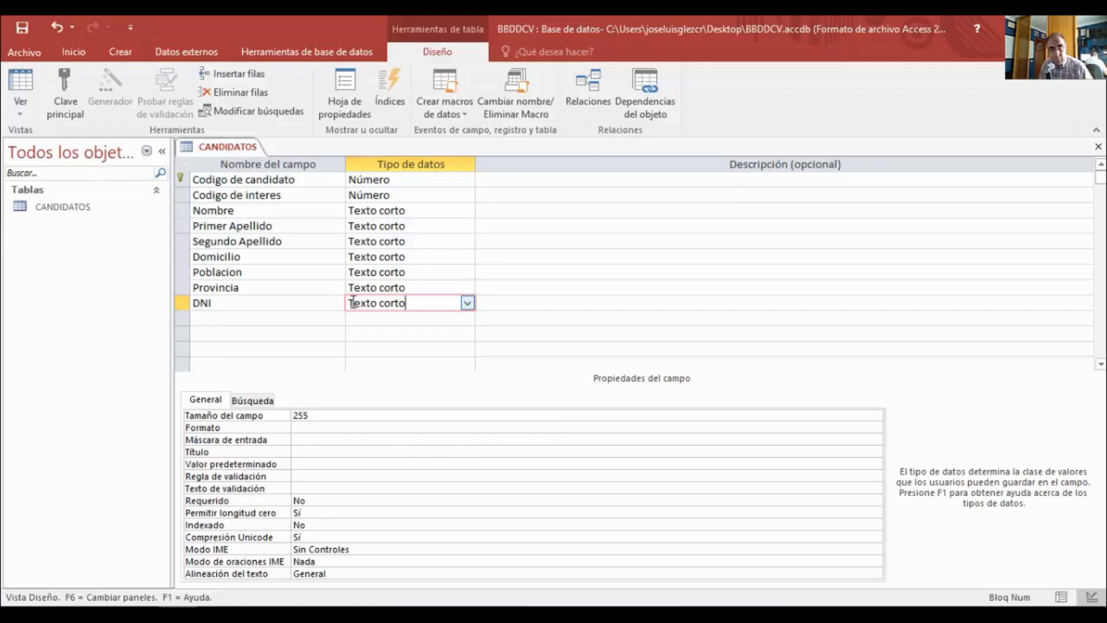
drag(348, 302, 377, 303)
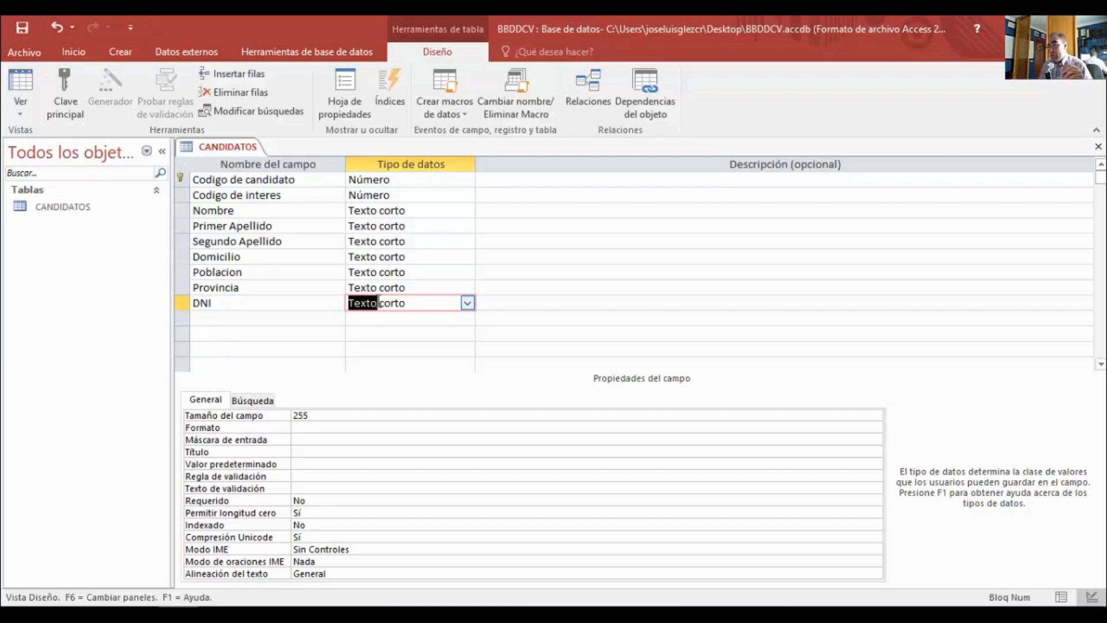
Step: Set the DNI field's size to 10 and give it the input mask 00.000.000\->L
click(329, 414)
click(263, 414)
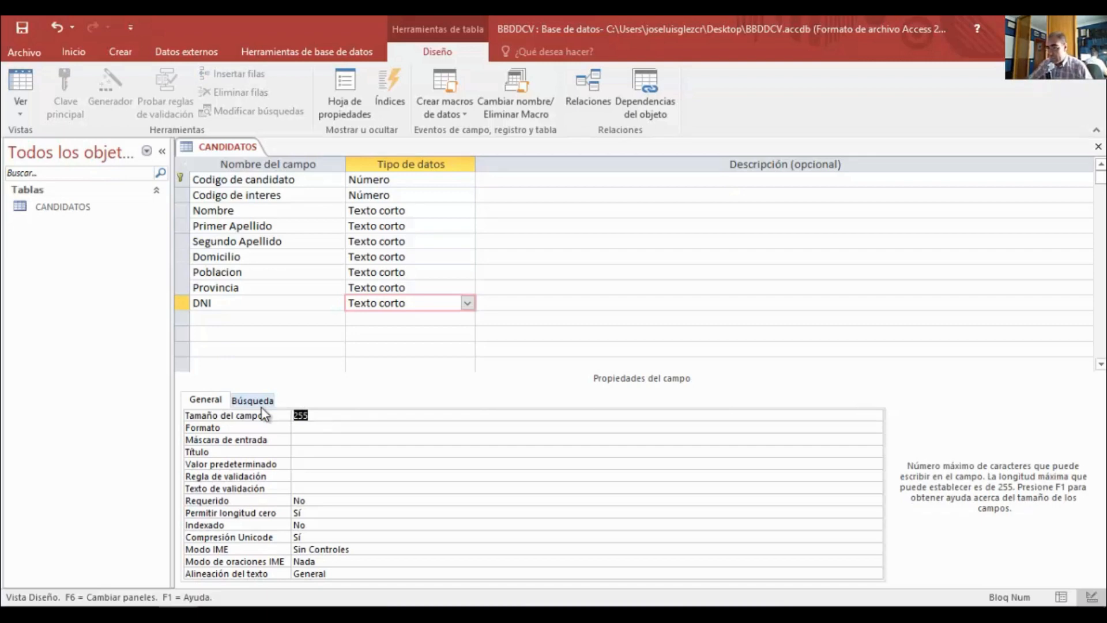
text(9)
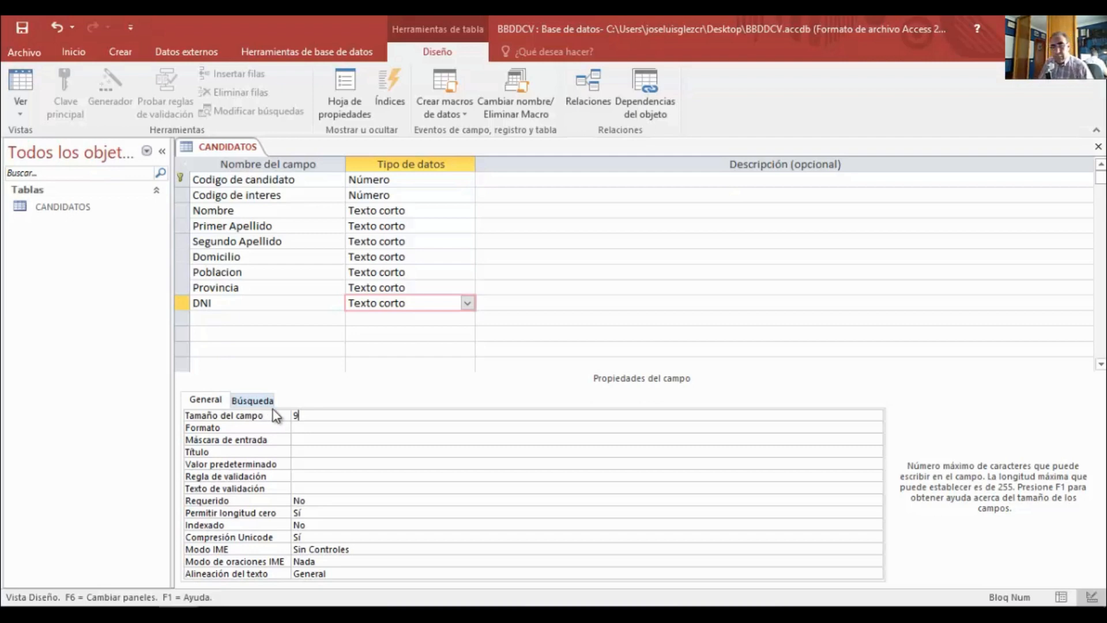
double_click(296, 416)
text(10)
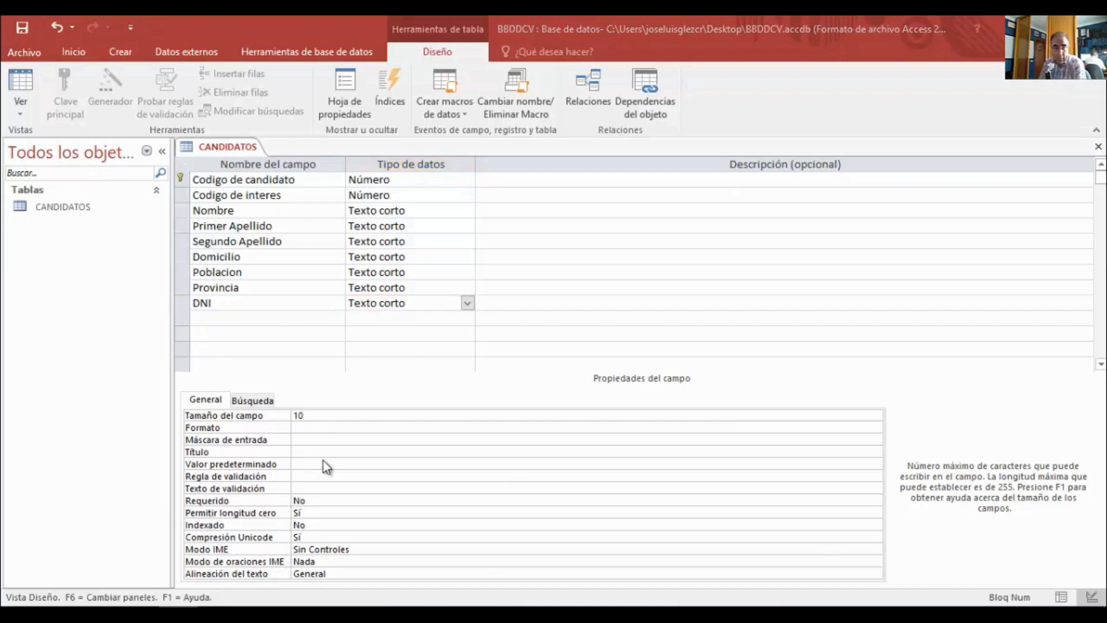
click(308, 439)
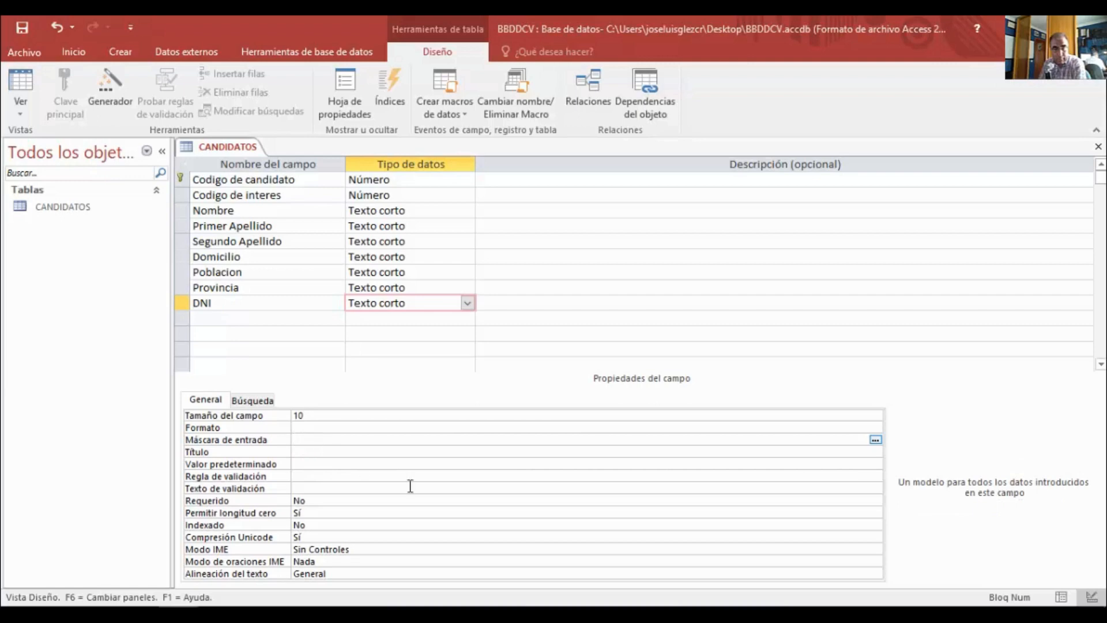
text(00.000.000\->L)
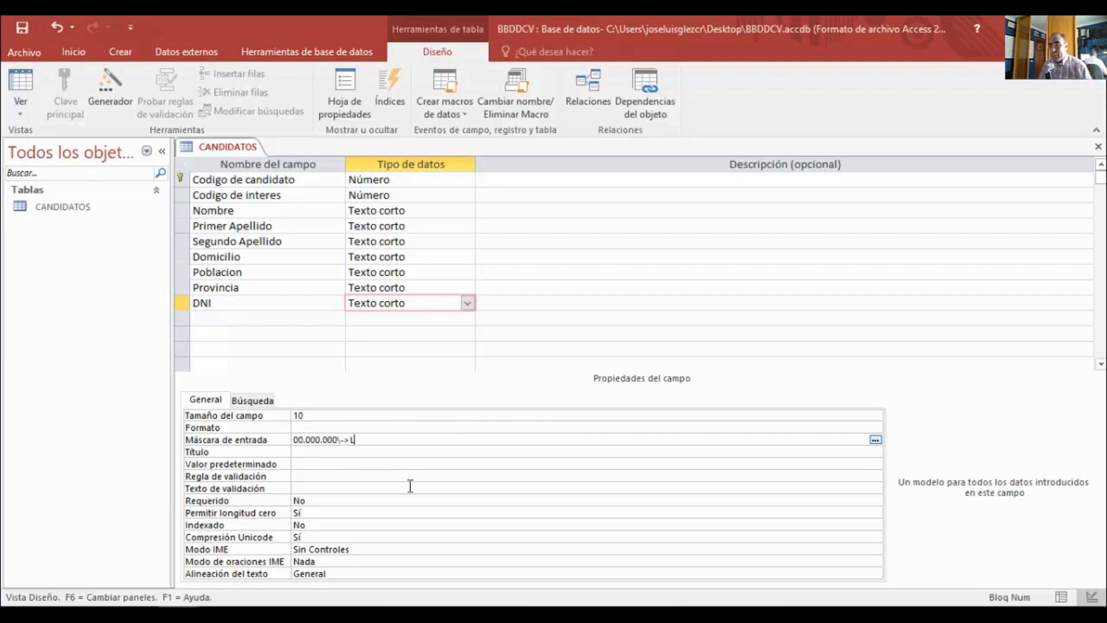